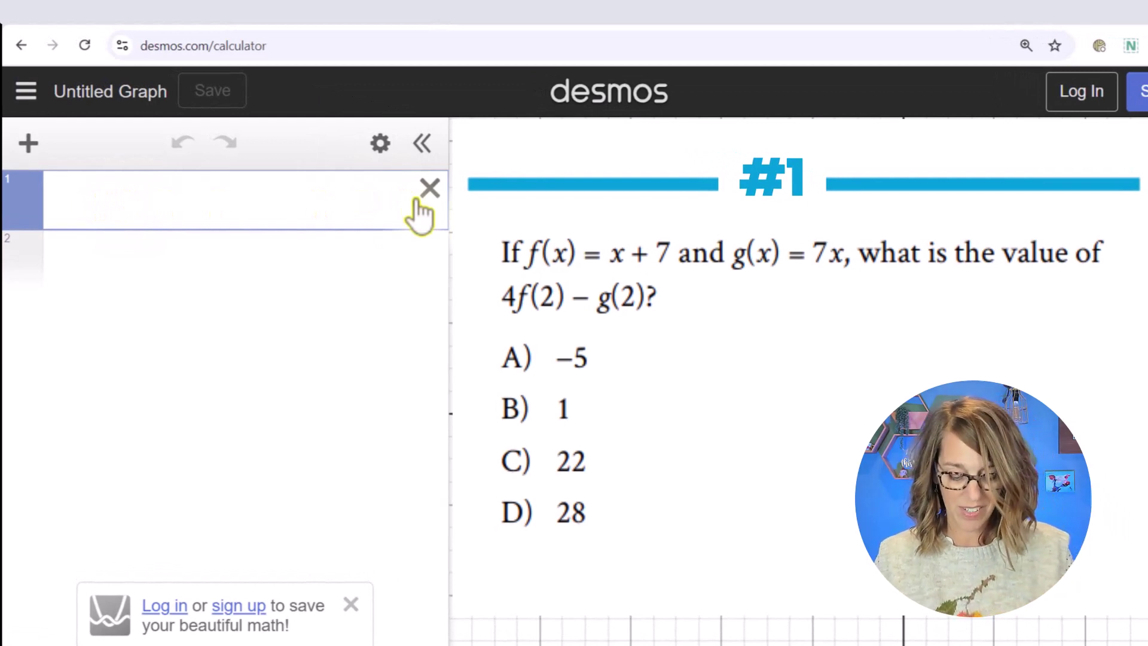
- Define the functions f(x) = x + 7 and g(x) = 7x as two separate expressions
type("f(x)")
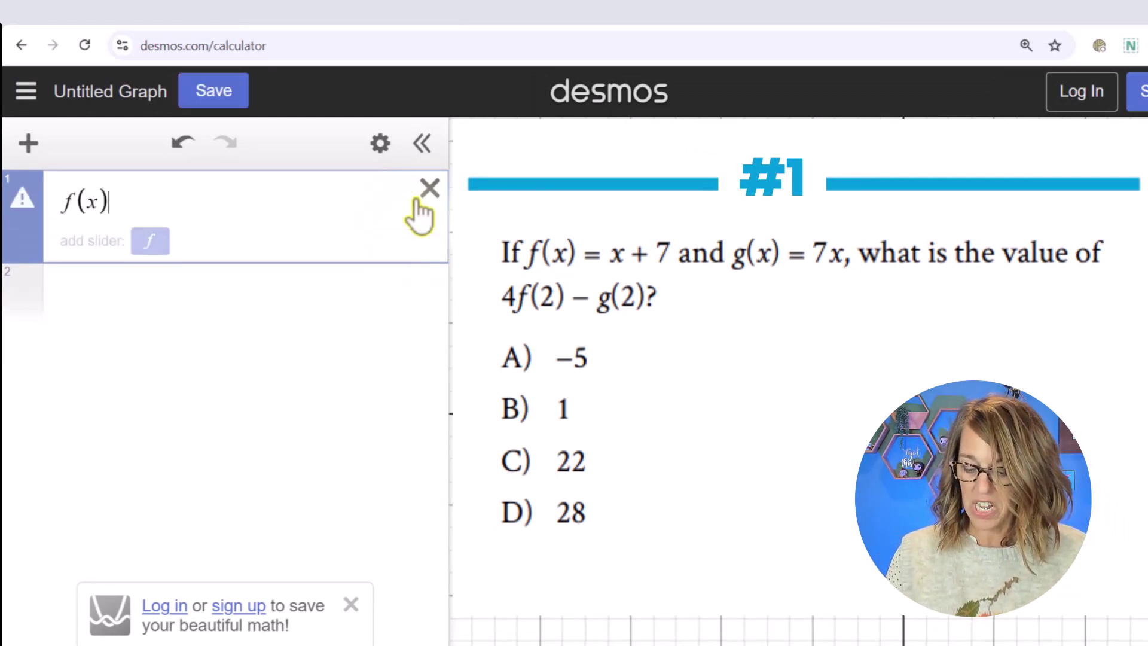
type("=x+7")
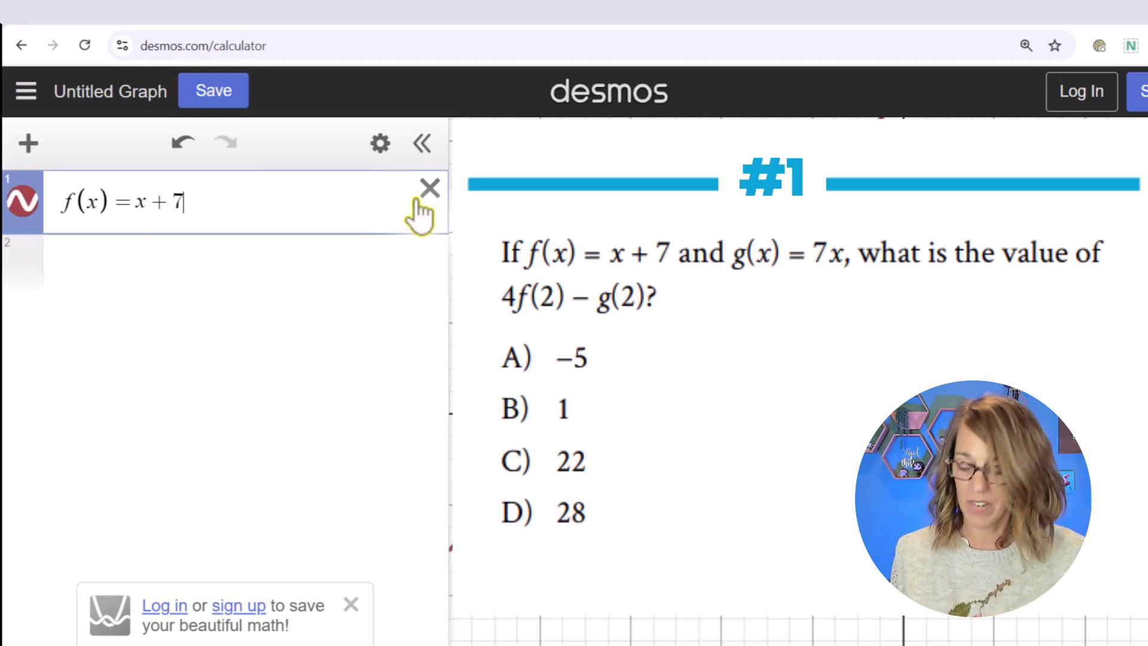
left_click(122, 272)
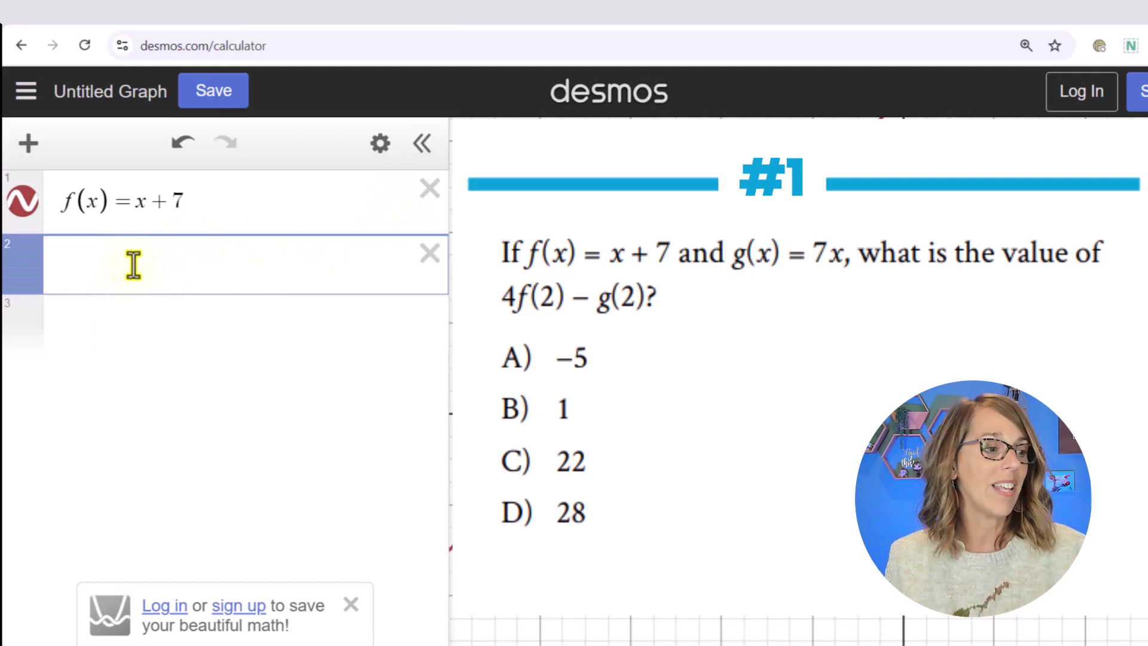
type("g(")
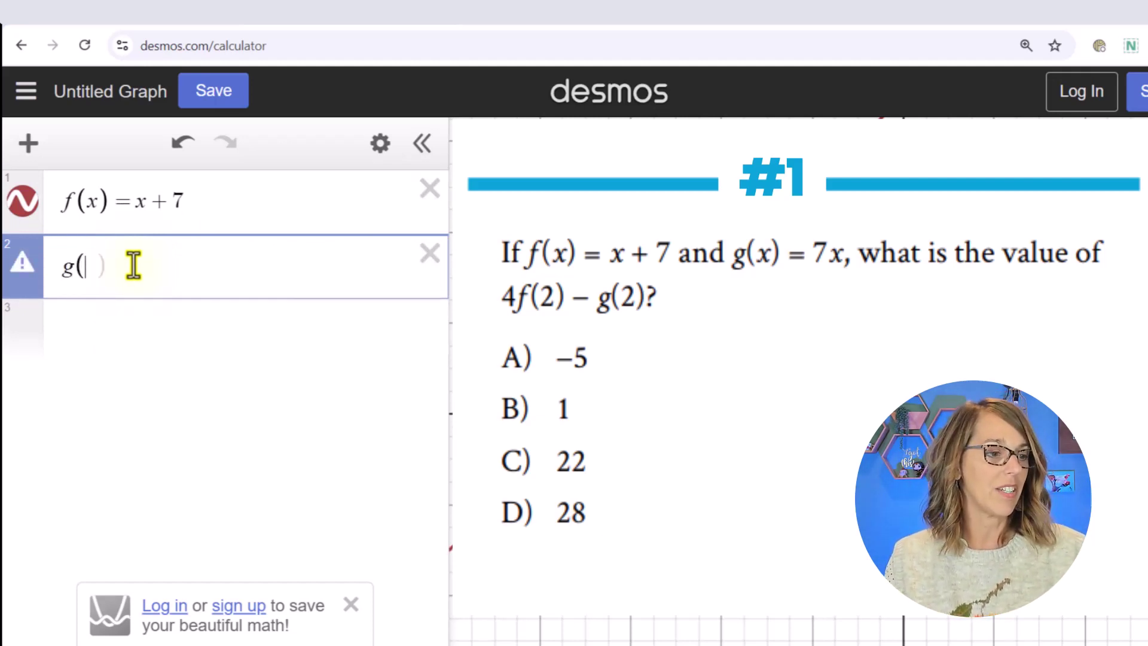
type("x)=7x")
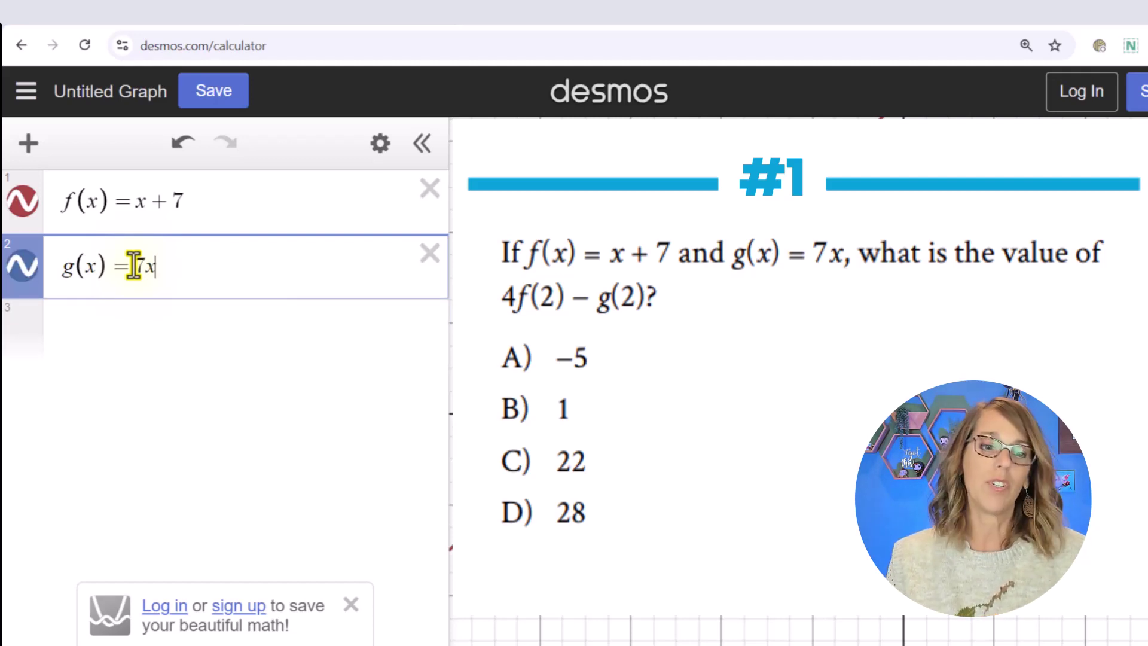
- Evaluate 4f(2) − g(2) in a new expression below the two function definitions
left_click(103, 341)
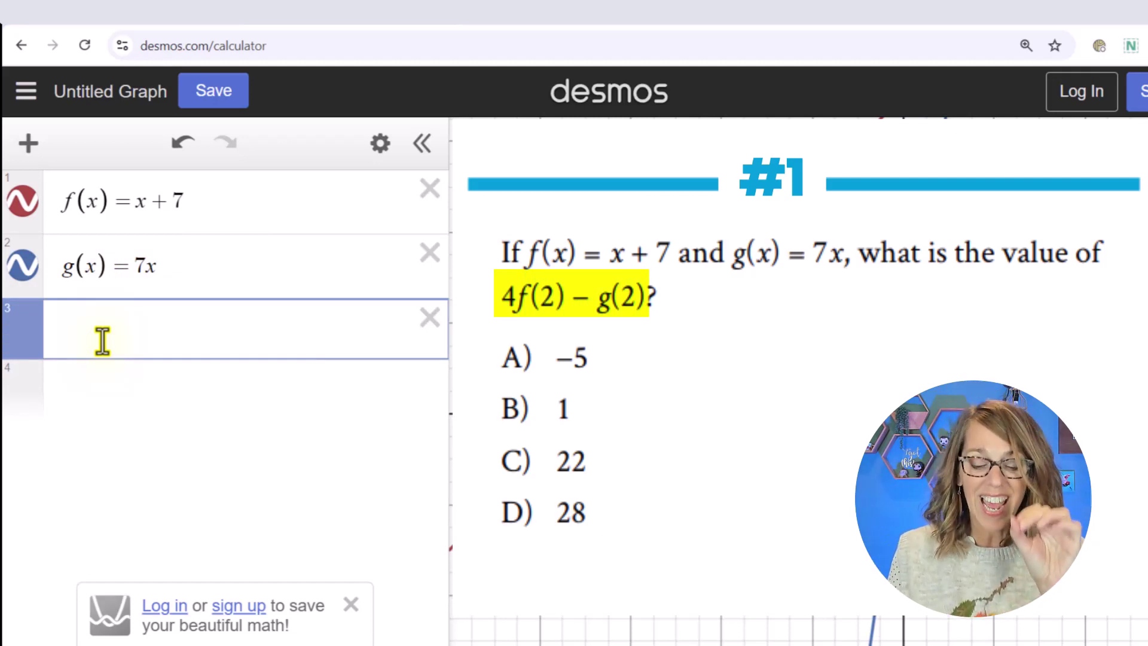
type("4f(2)-")
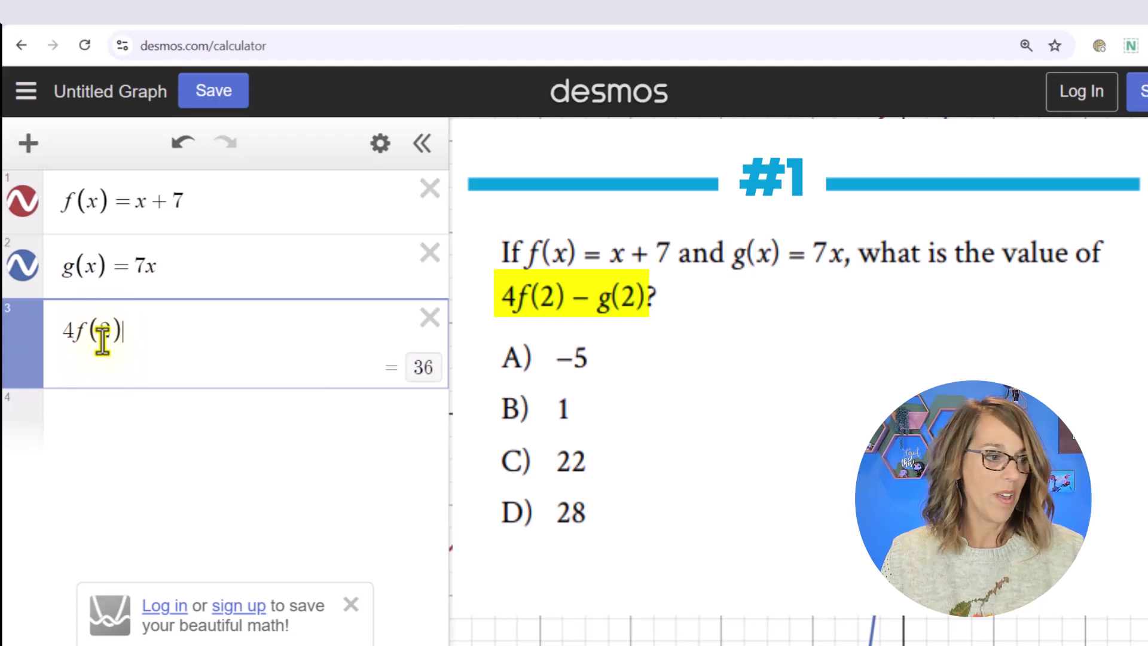
type("g(2)")
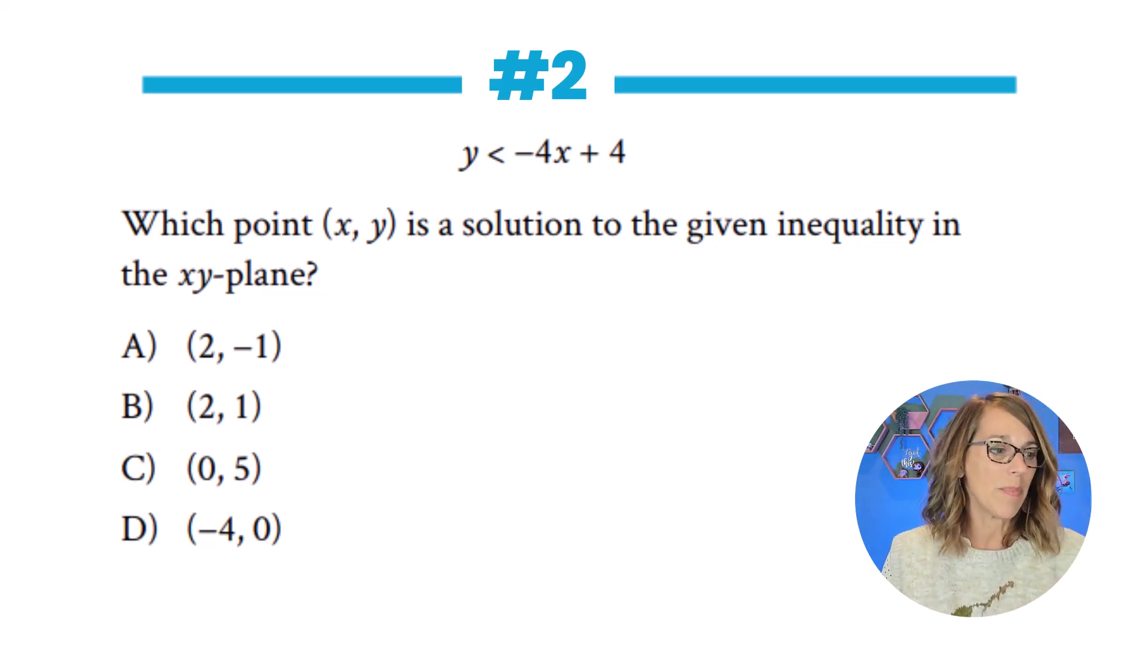
- Graph the inequality y < −4x + 4 from question 2
type("y<")
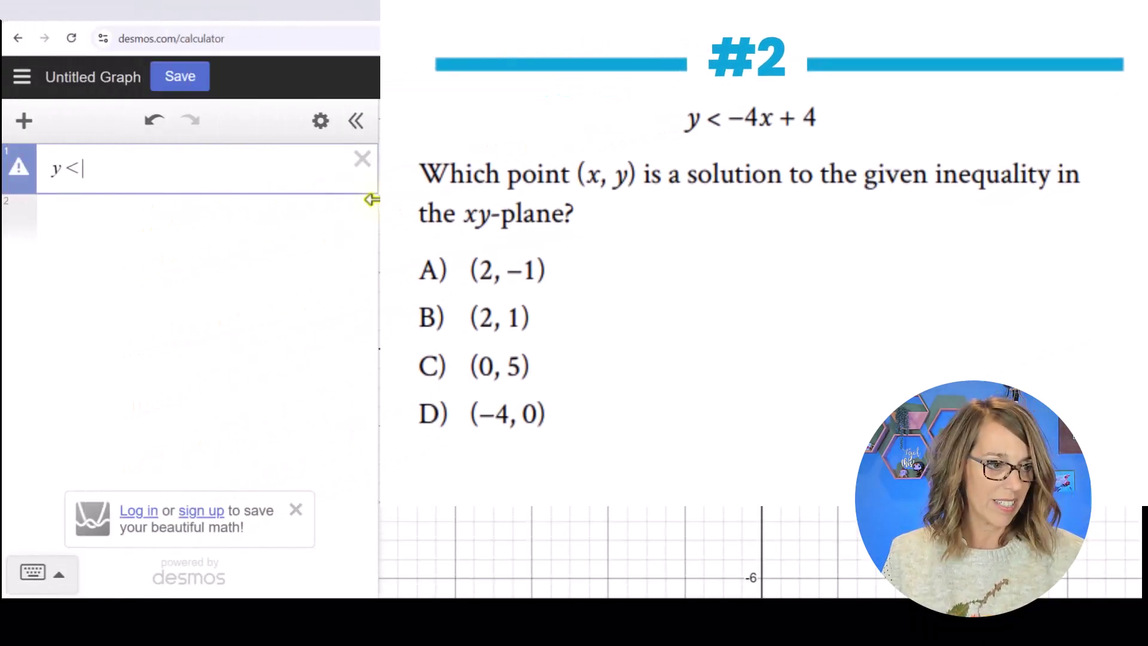
type("-4x")
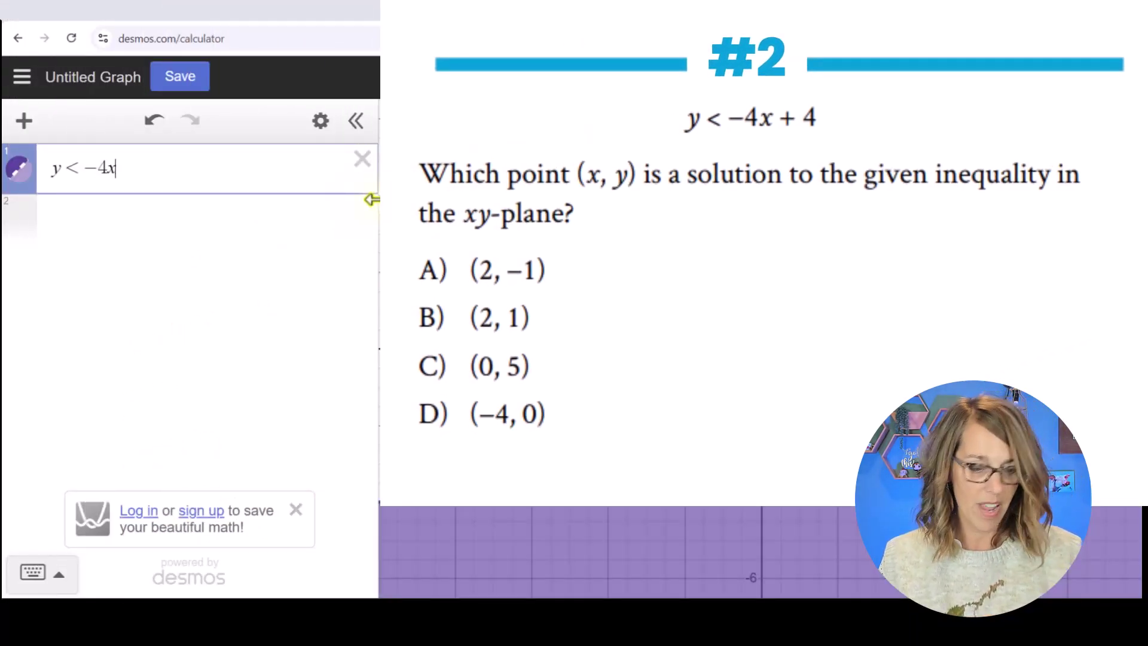
type("+4")
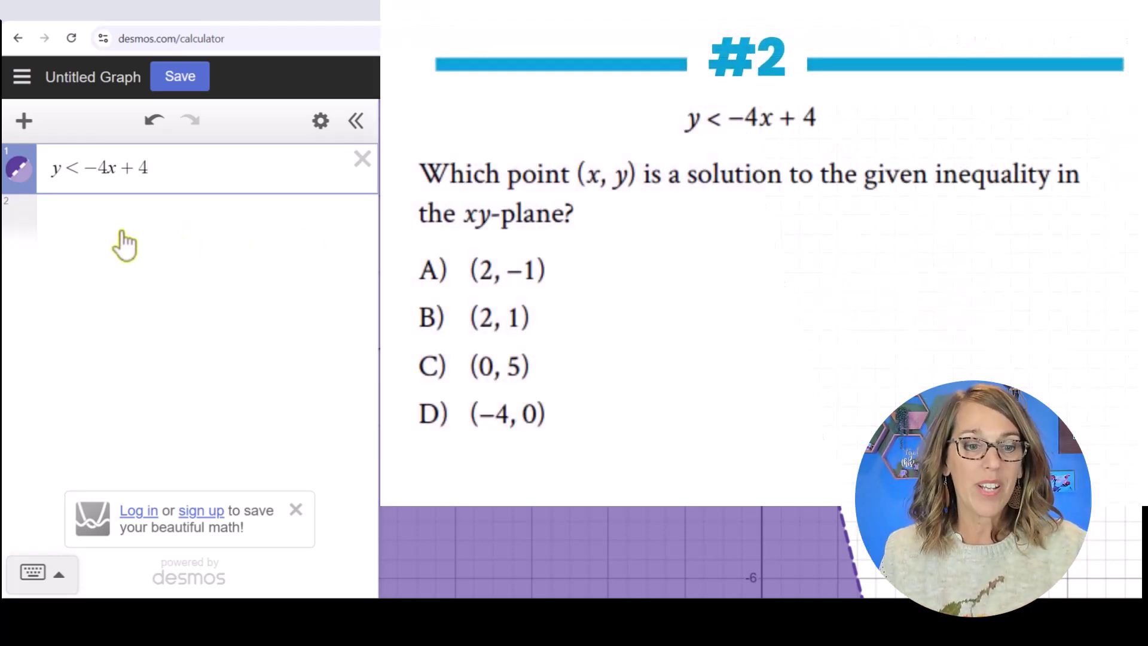
- Plot the answer-choice points (2, −1) and (2, 1) on the inequality's graph
left_click(89, 226)
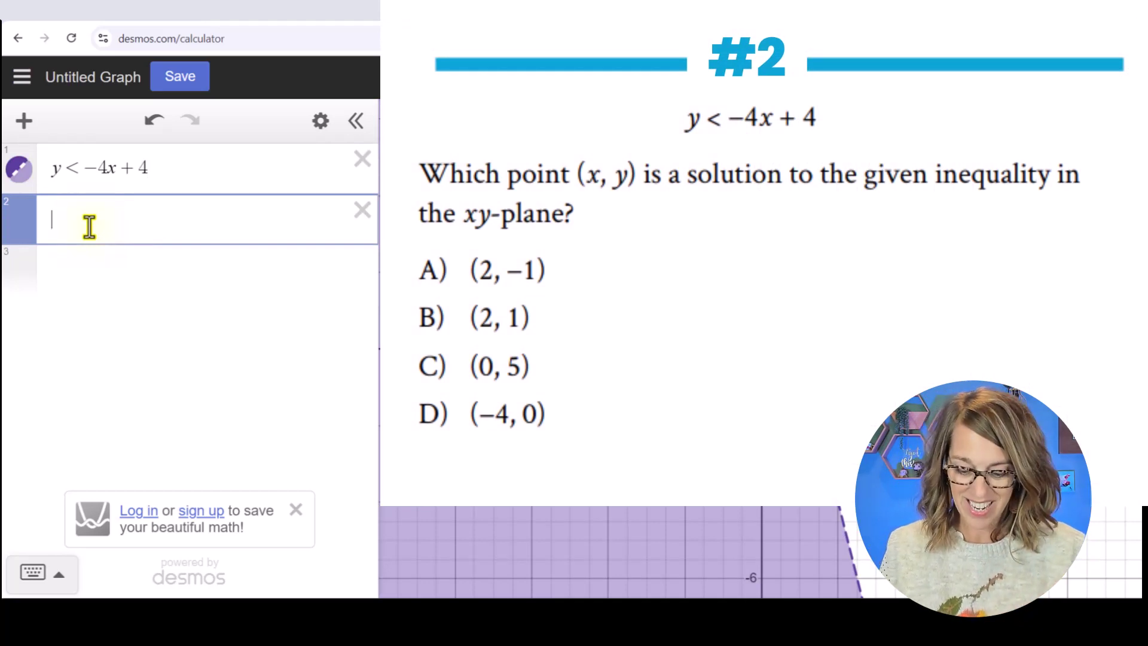
type("(2,")
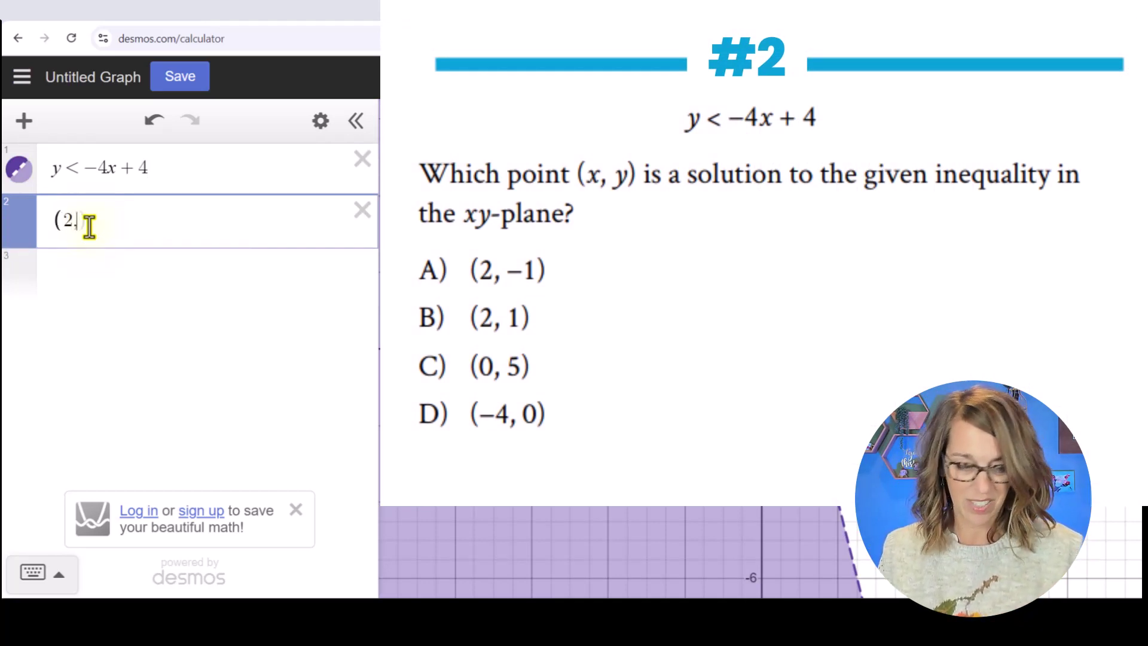
type("-1")
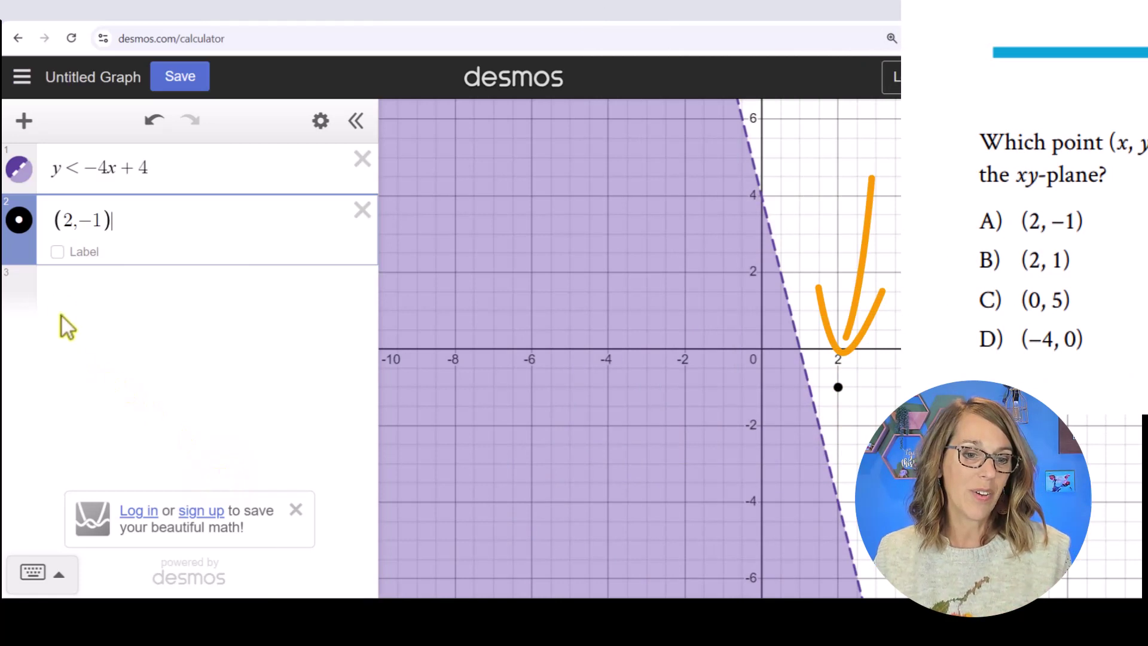
left_click(66, 294)
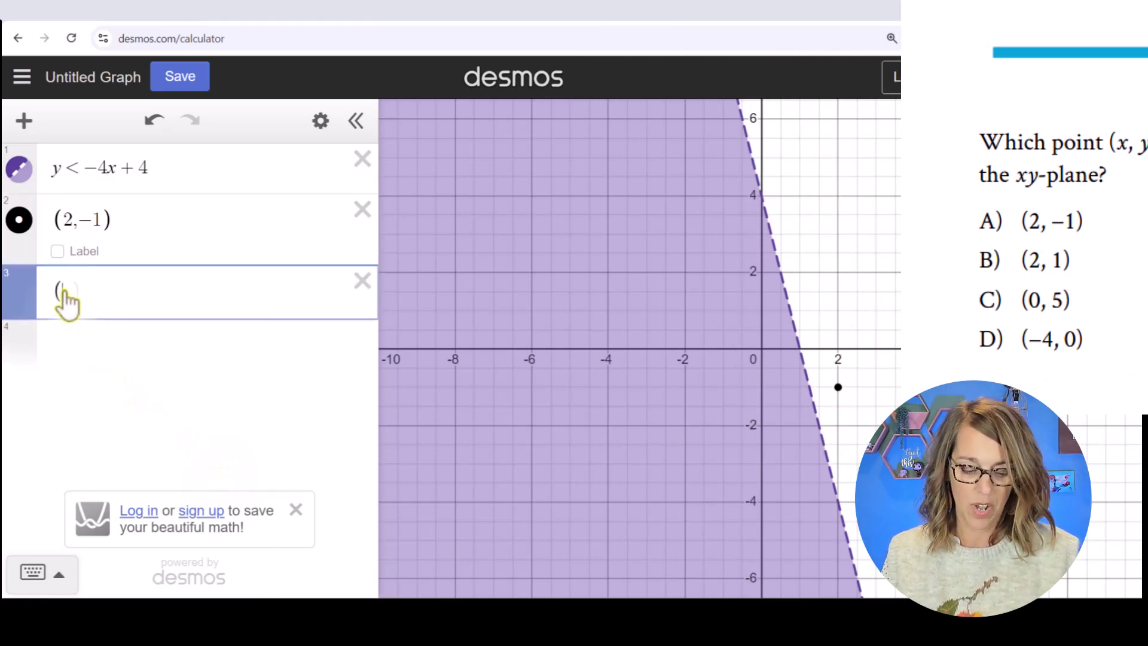
type("(2,1)")
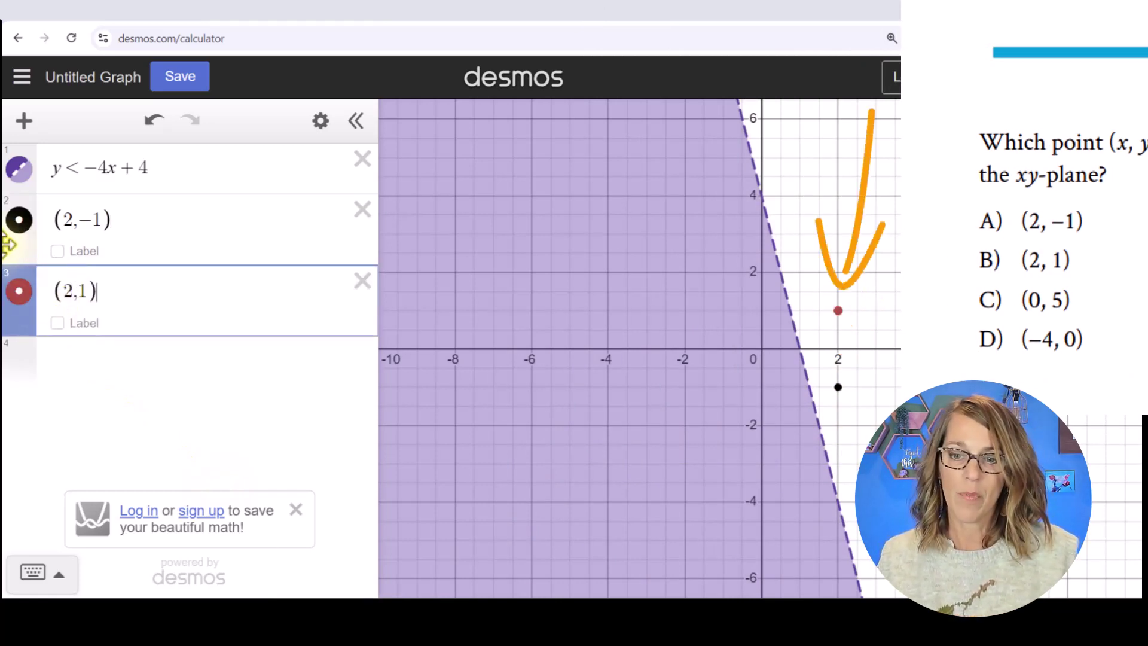
- Plot the remaining answer-choice points (0, 5) and (−4, 0) as two further expressions
left_click(68, 377)
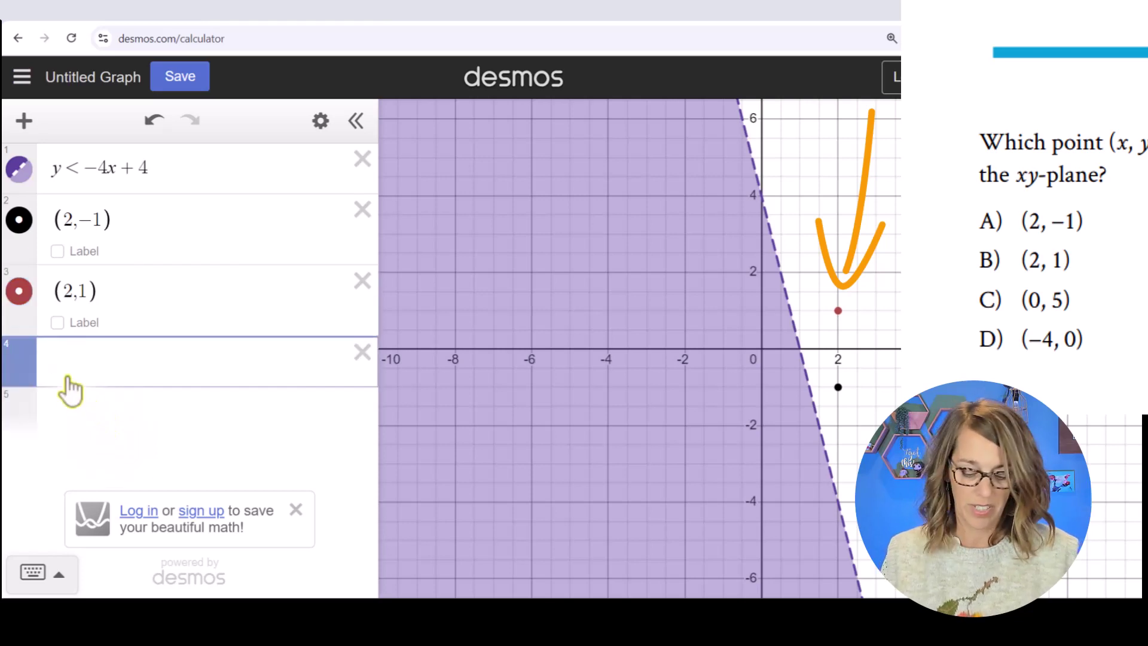
type("(0")
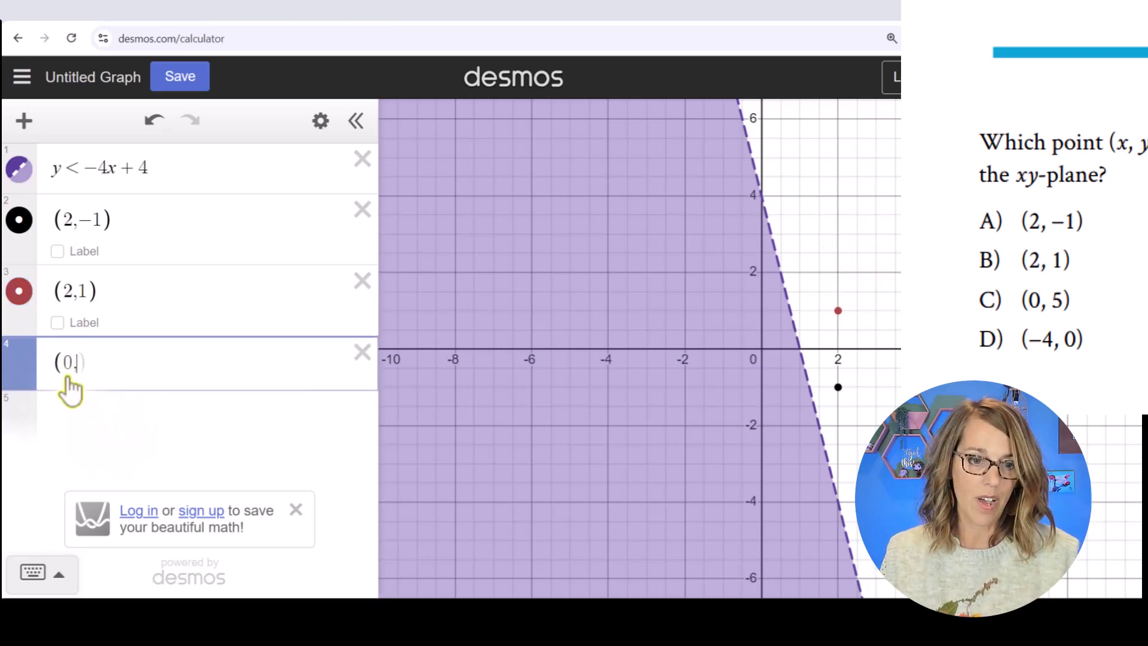
type(",5)")
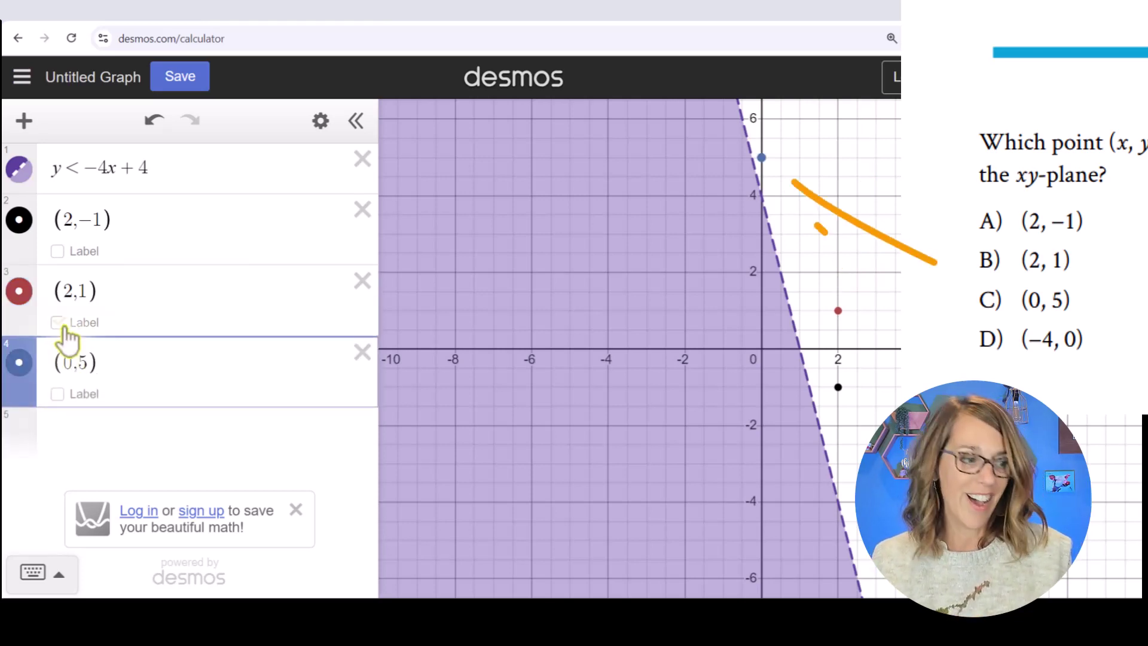
left_click(75, 426)
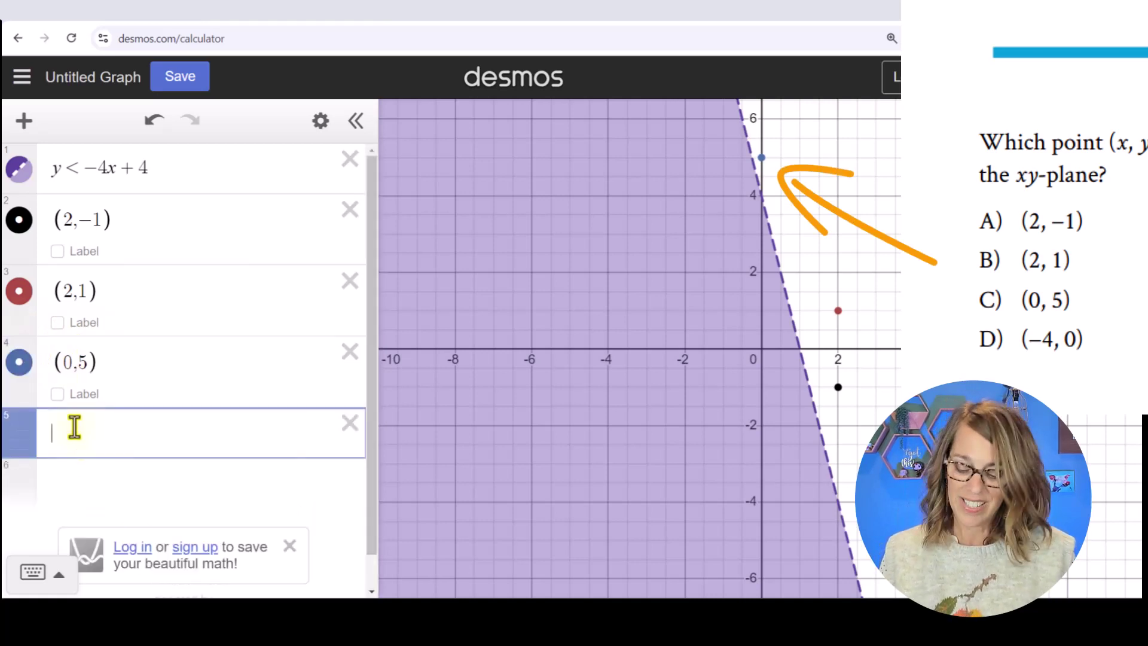
type("(-4,")
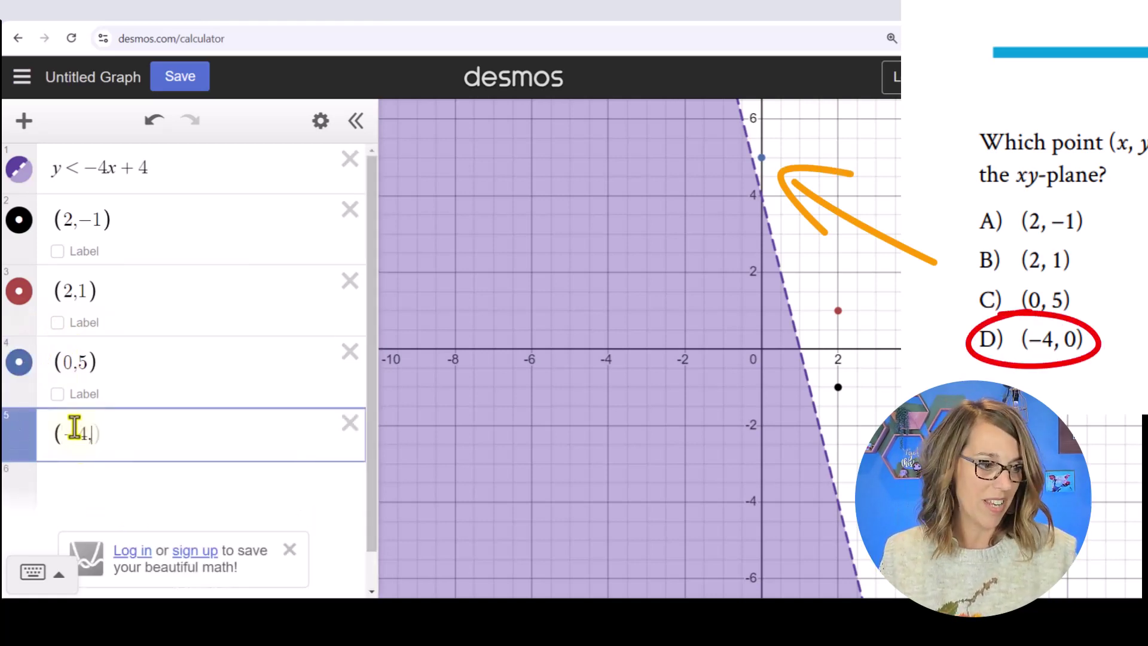
type("0")
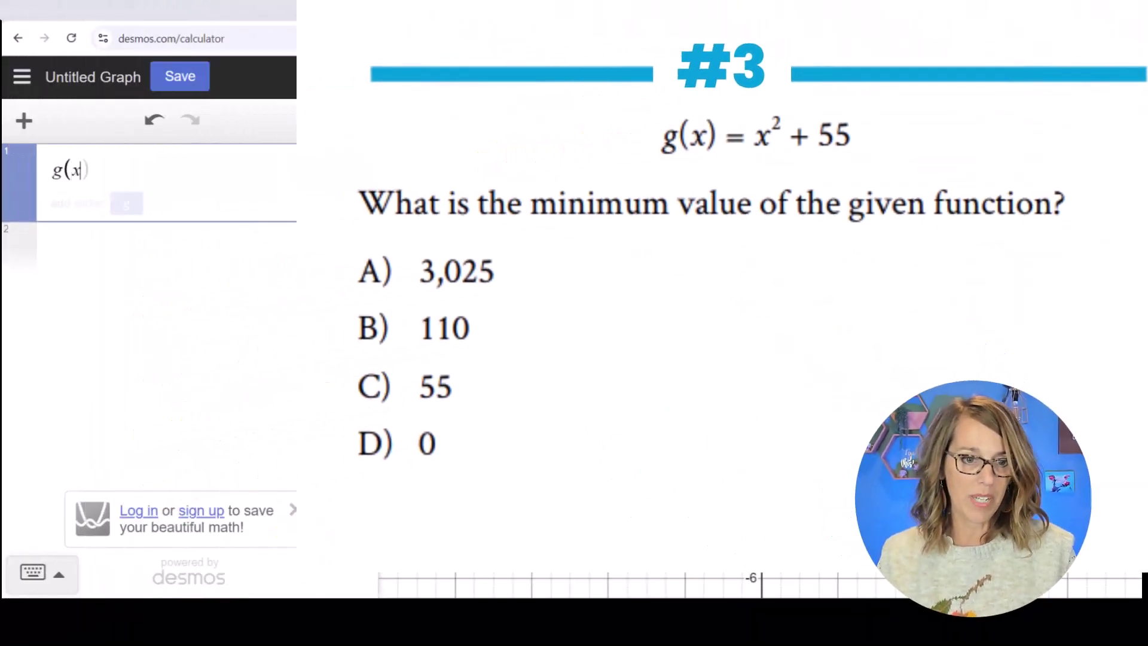
- Graph the function g(x) = x^2 + 55 from question 3
type("=x^2")
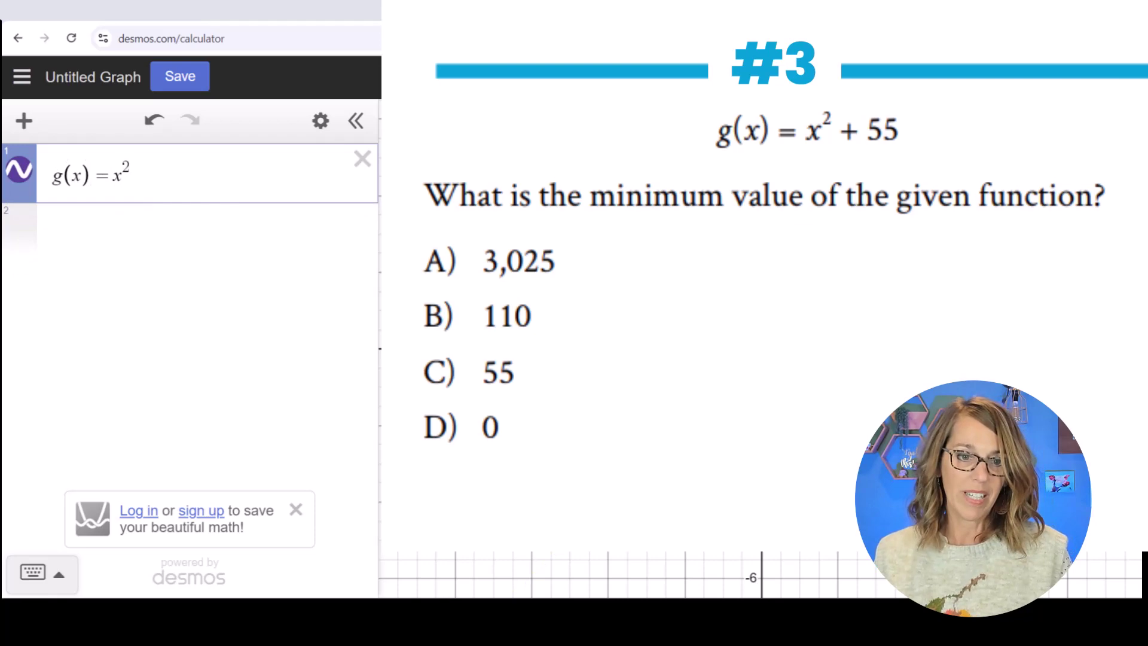
type("+")
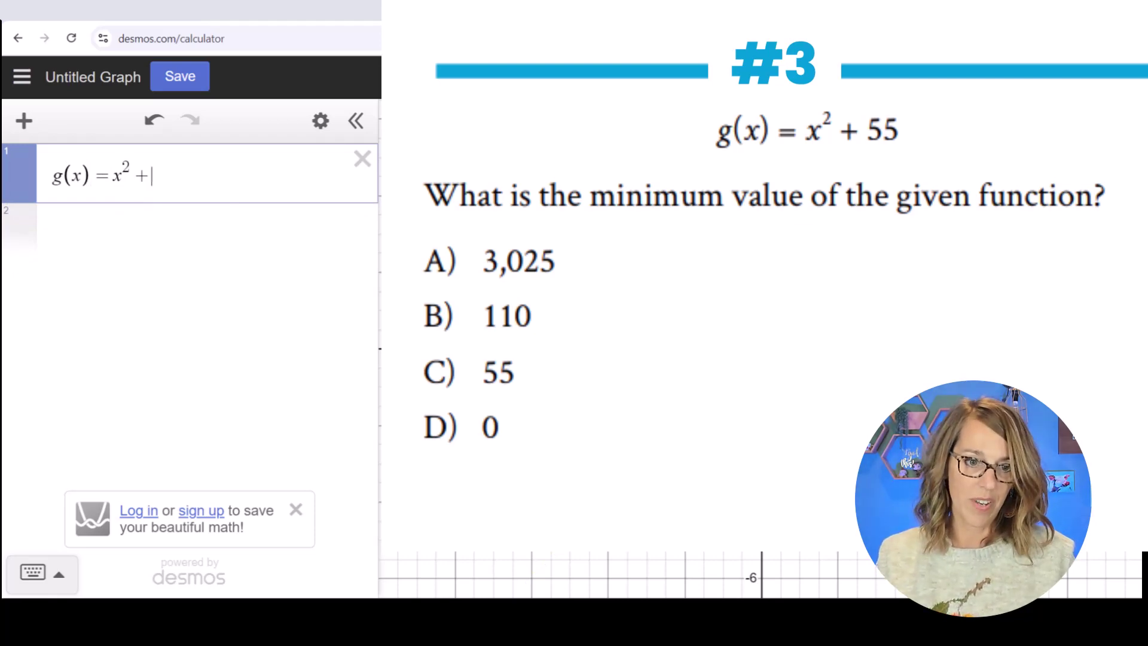
type("55")
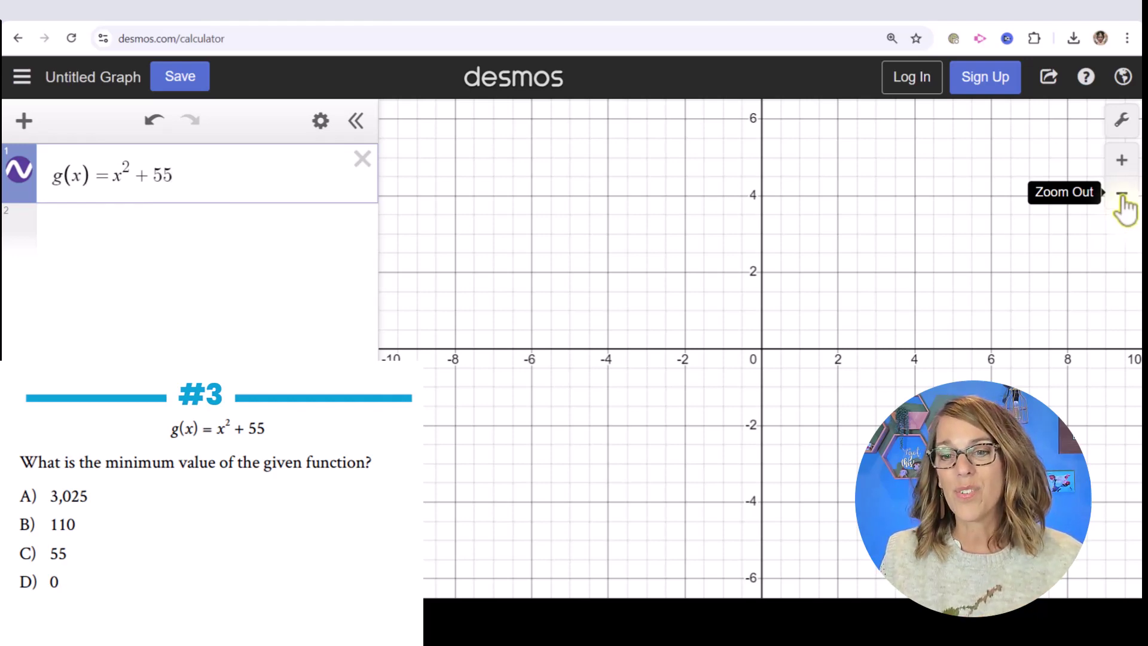
- Bring the parabola's vertex into view and inspect its coordinates to read the function's minimum value
left_click(1122, 197)
left_click(1122, 198)
left_click(1122, 197)
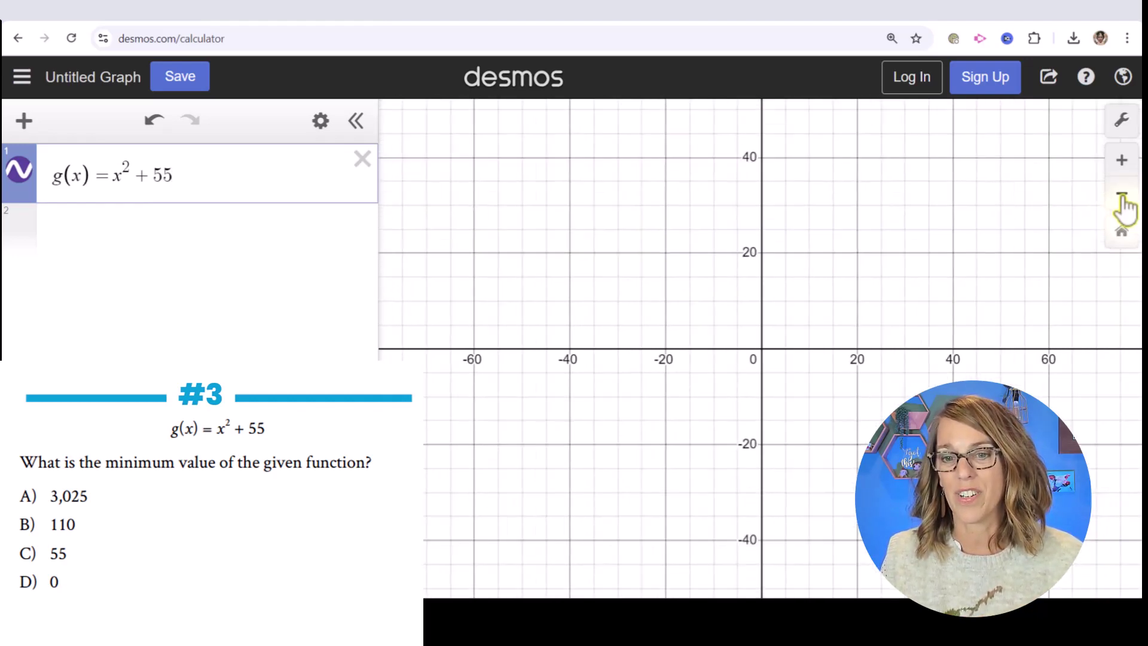
left_click(1122, 198)
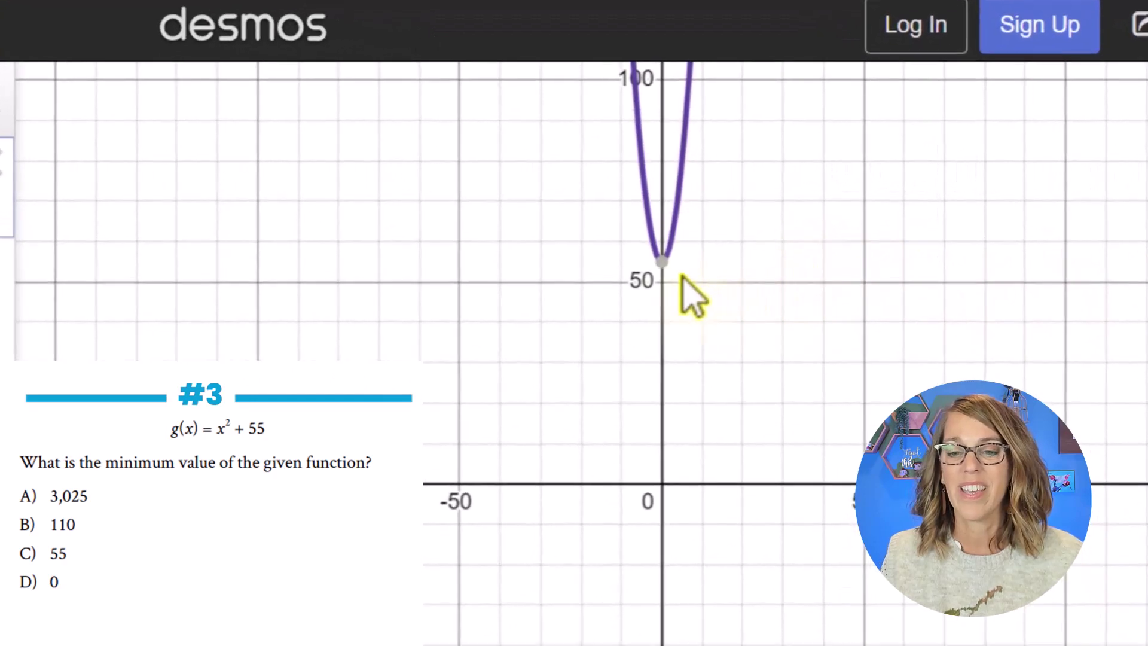
left_click(735, 230)
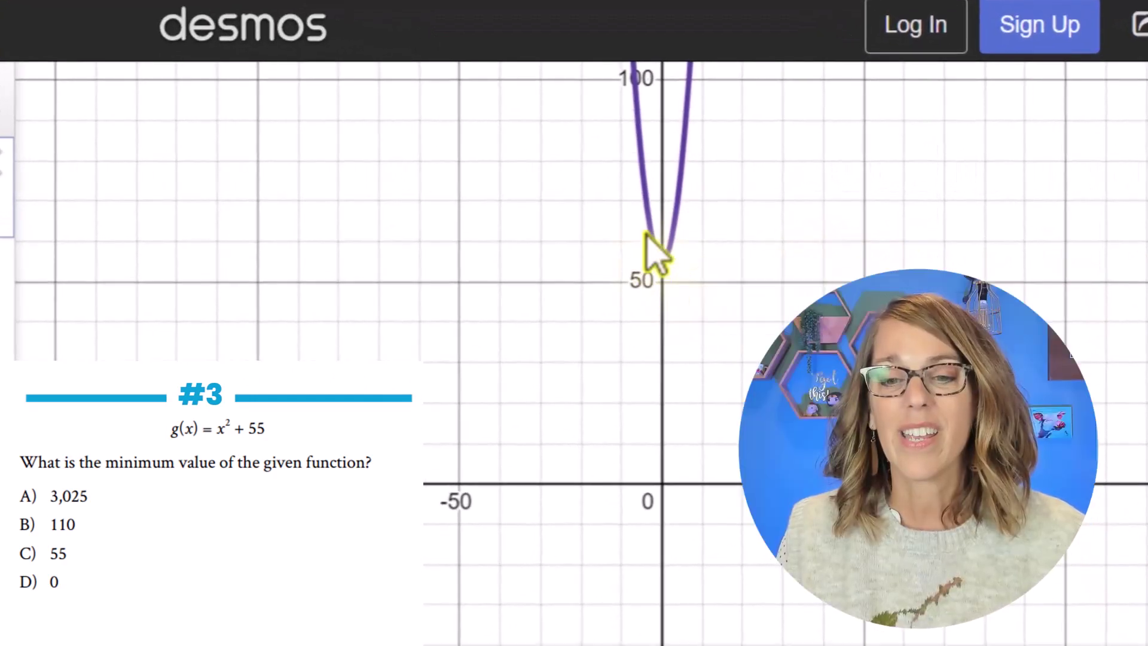
left_click(661, 263)
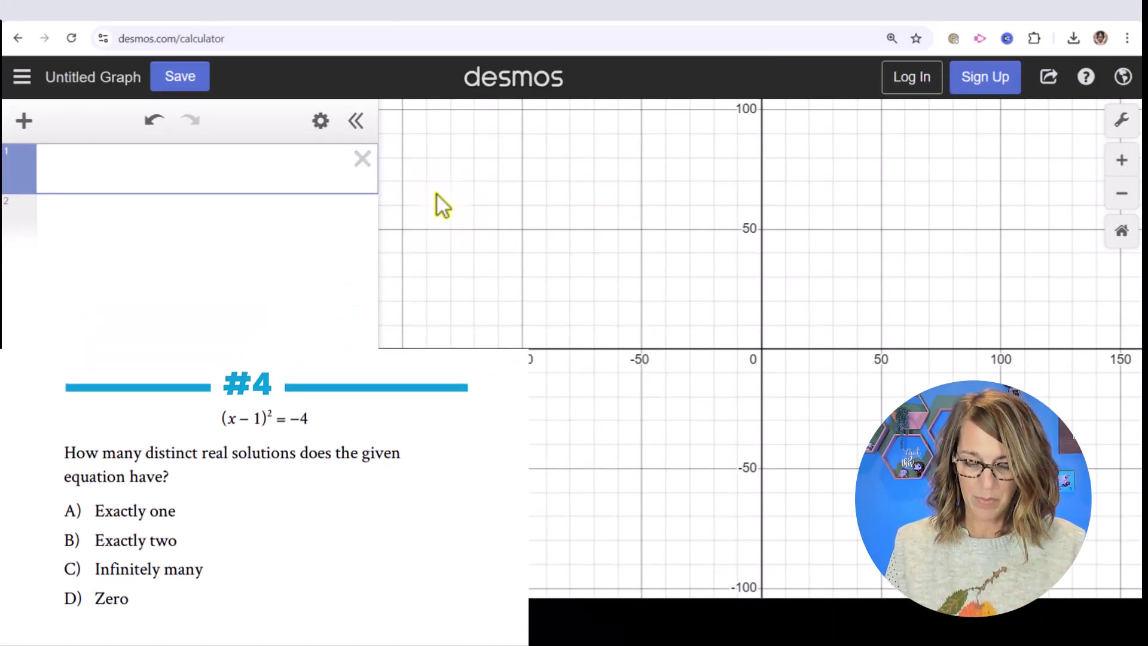
- Enter the equation (x − 1)^2 = −4 from question 4 to check for real solutions
type("(x")
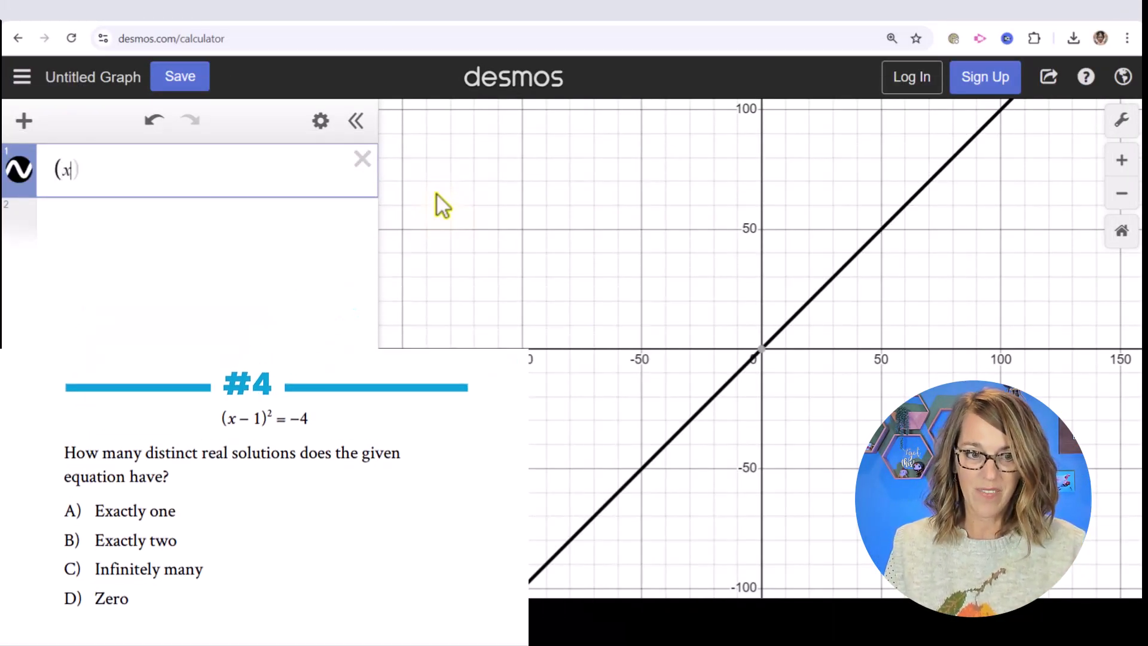
type("-1")
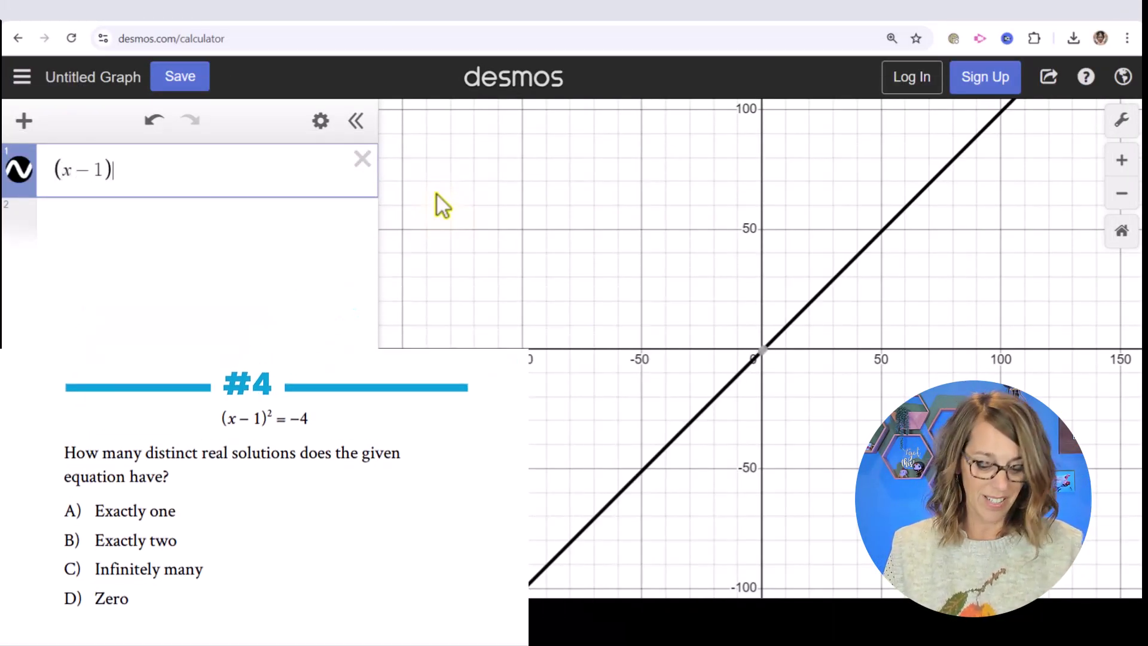
type("^")
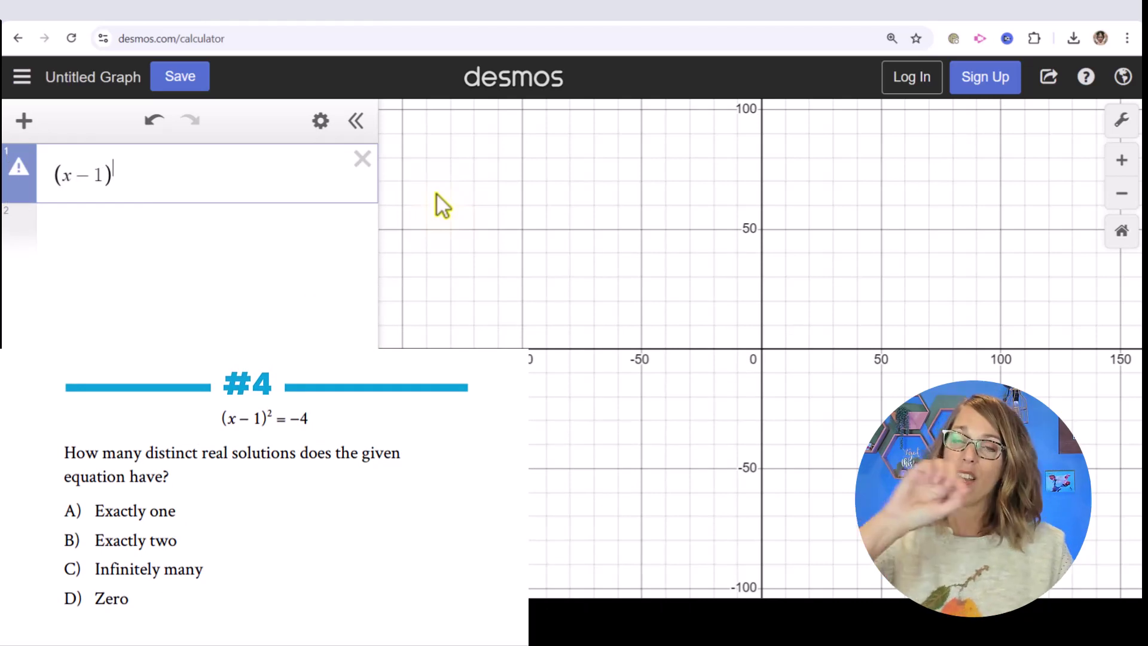
type("^2")
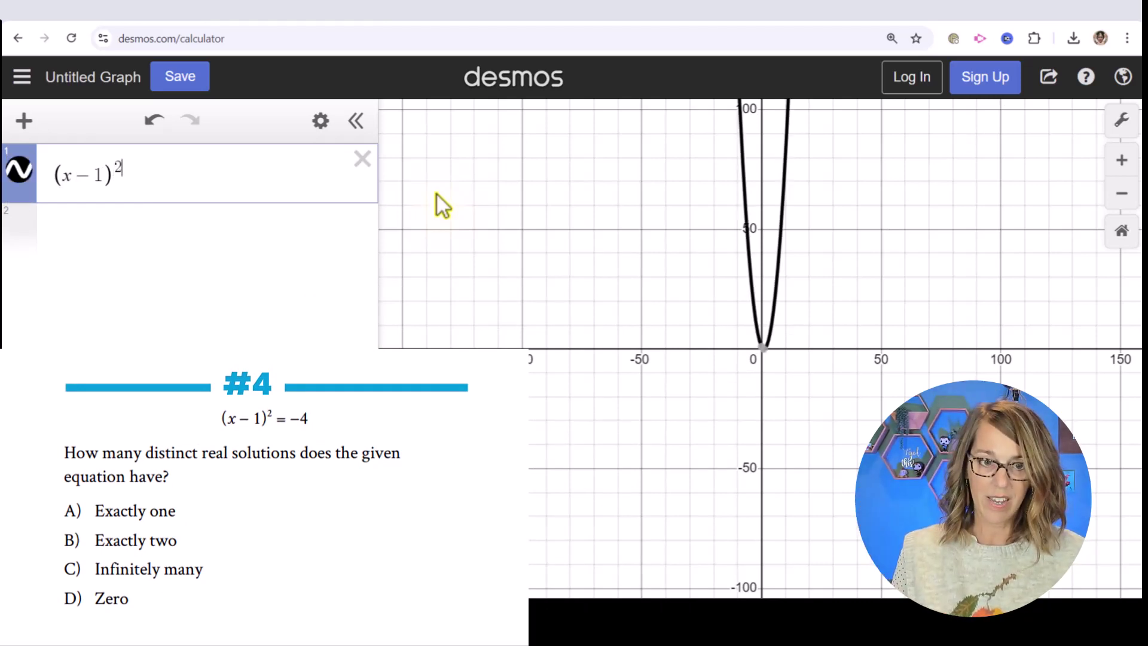
key("Right")
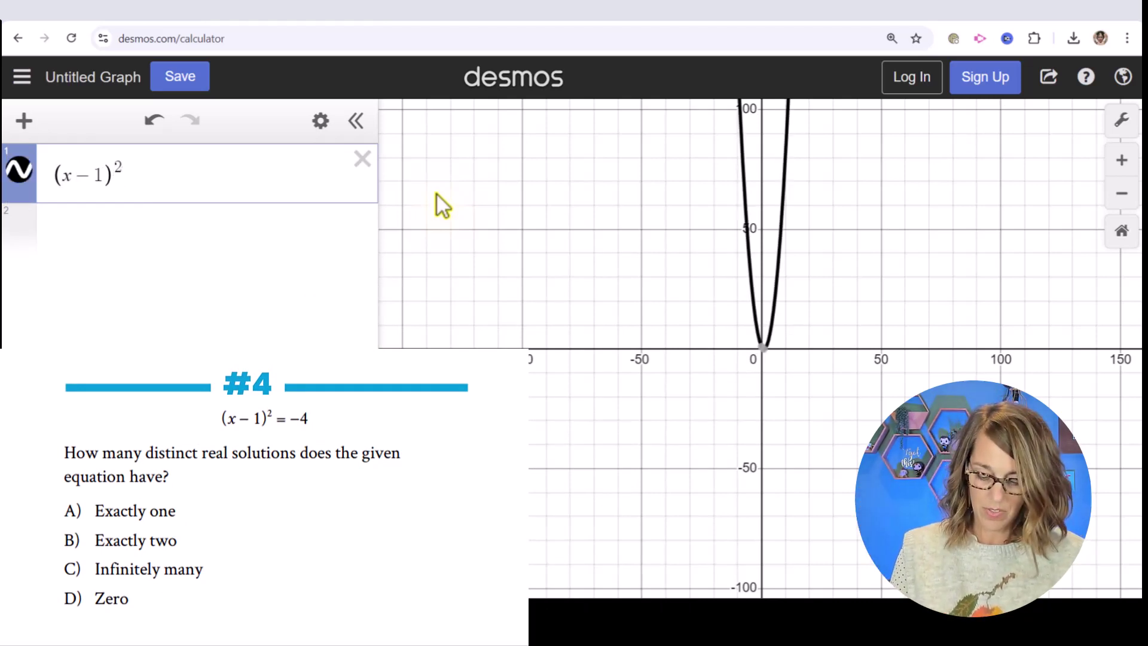
type("=-4")
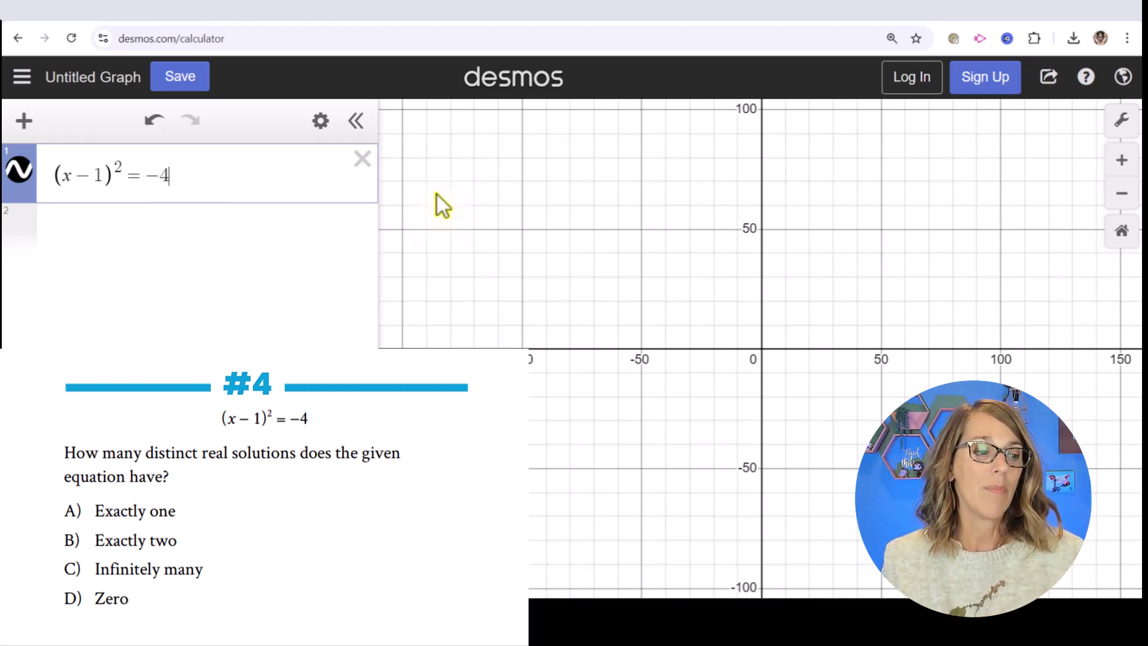
- Graph the equation's left side as y = (x − 1)^2 in a second expression
key("Return")
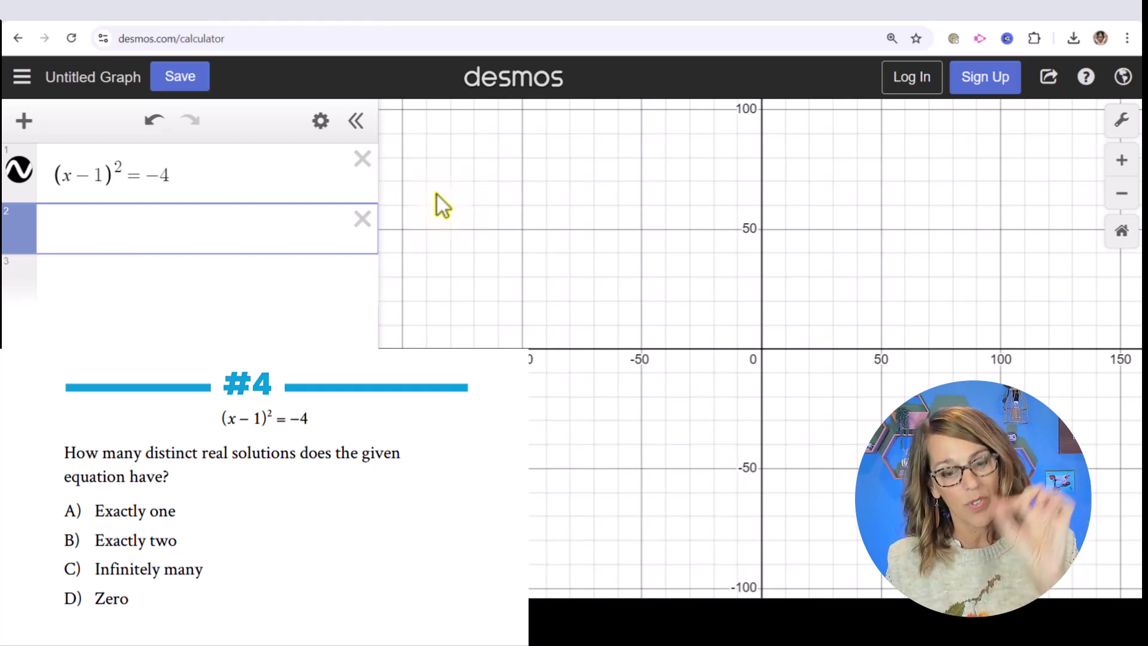
type("y=(x")
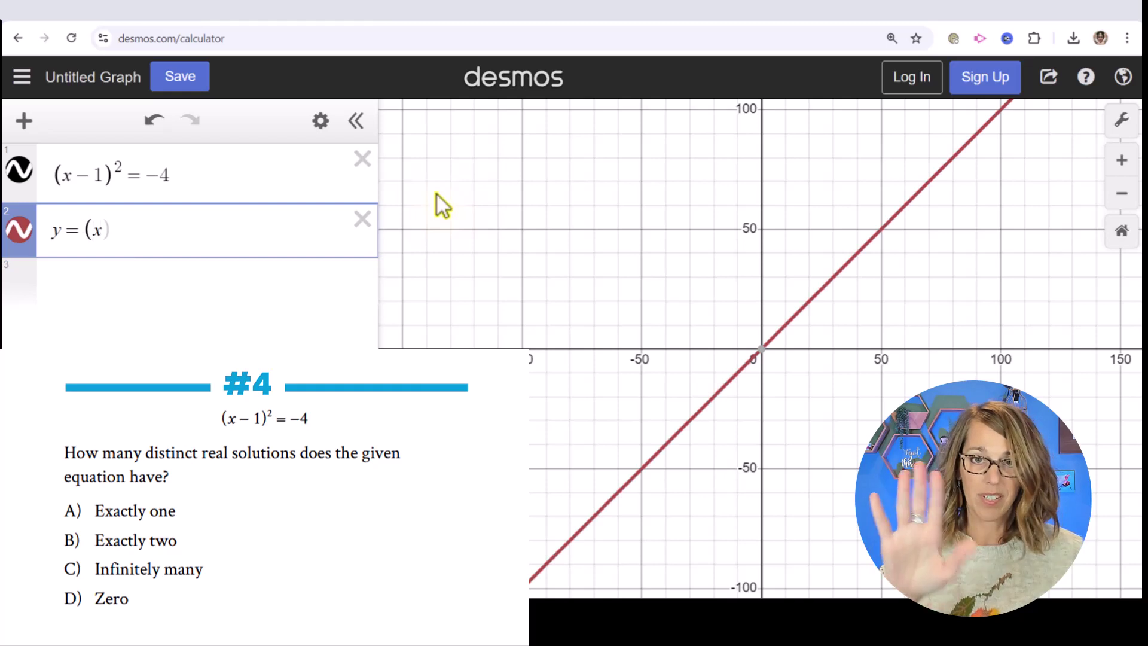
type("-1)")
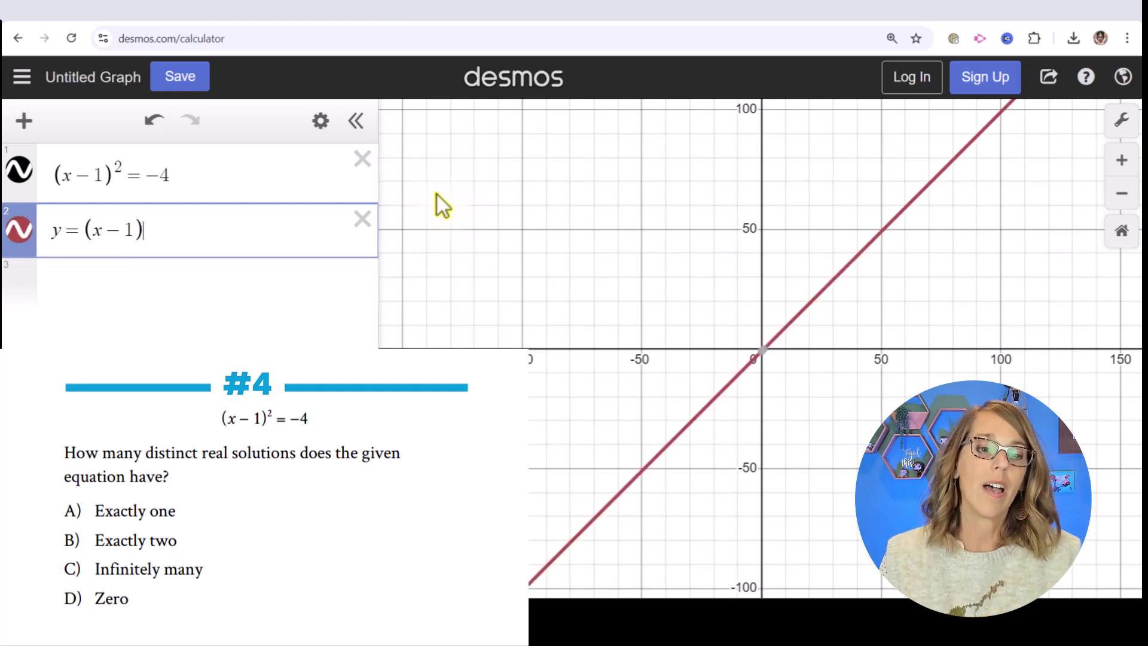
type("^2")
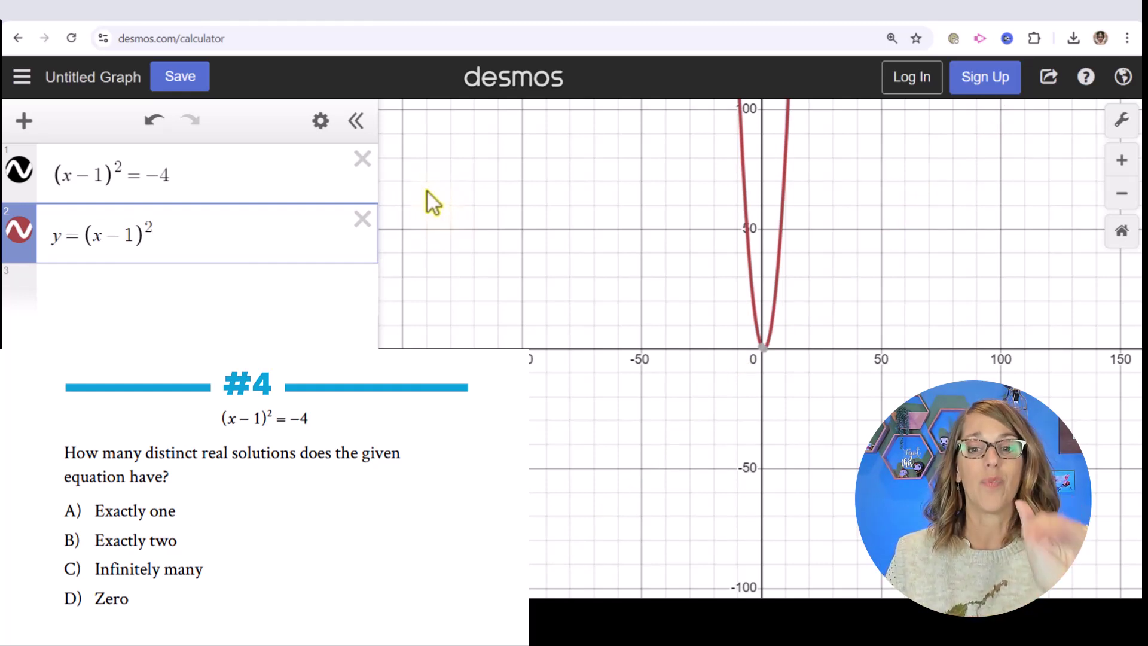
- Graph y = −4 as a third expression and inspect the line near the parabola for intersection points
left_click(131, 296)
type("y=")
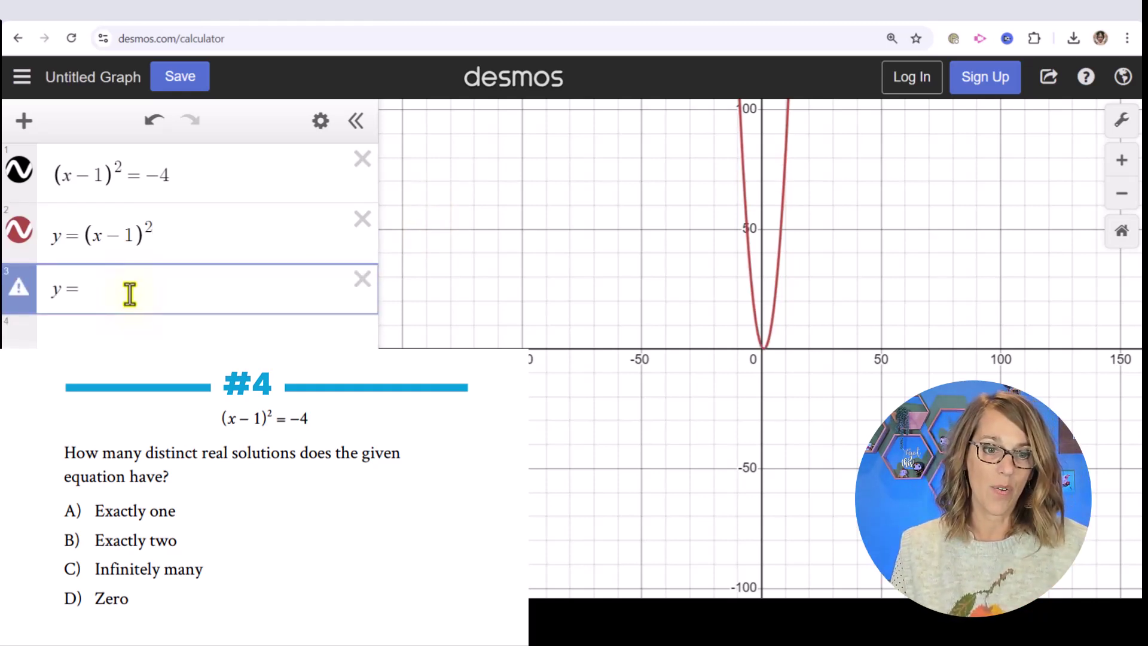
type("-4")
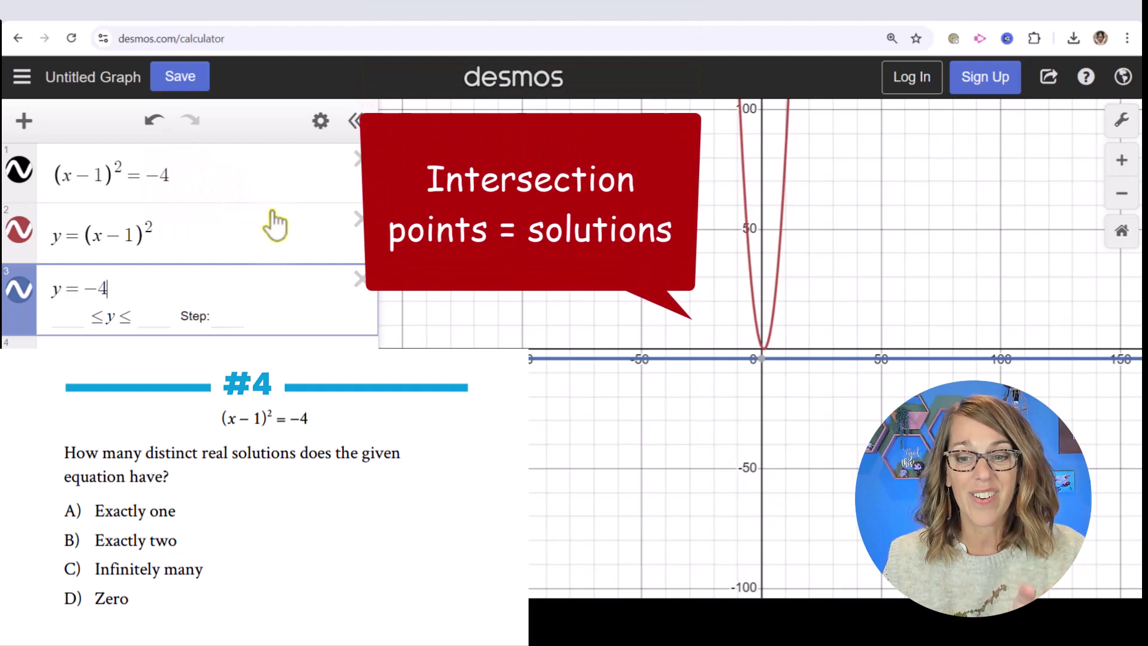
left_click(762, 361)
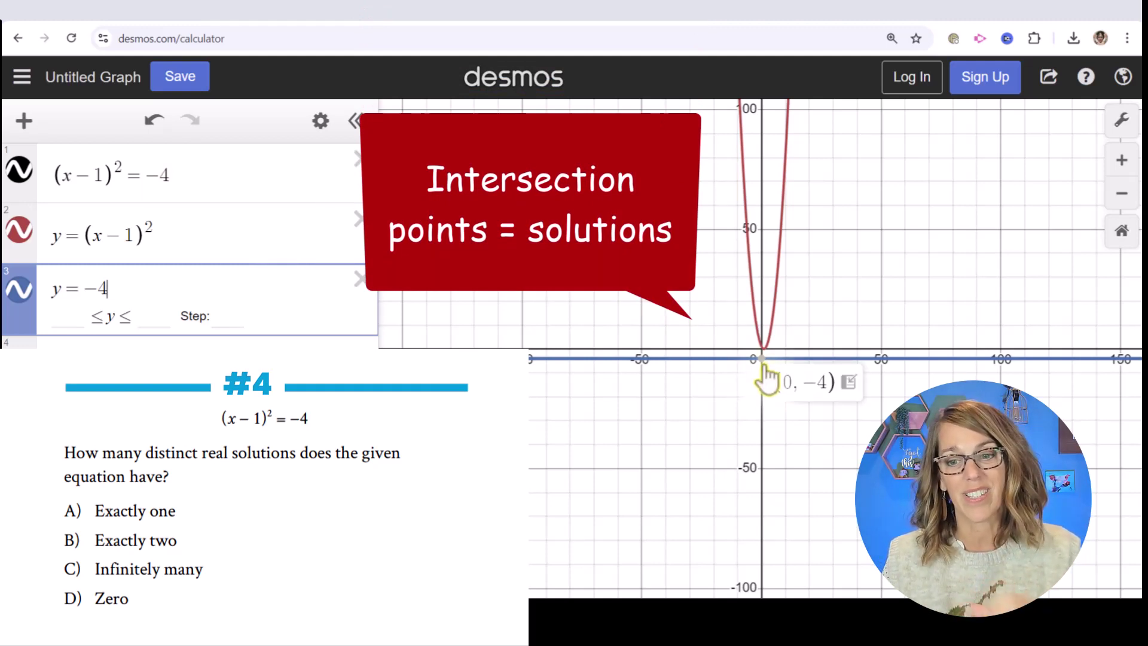
left_click(707, 365)
left_click(762, 360)
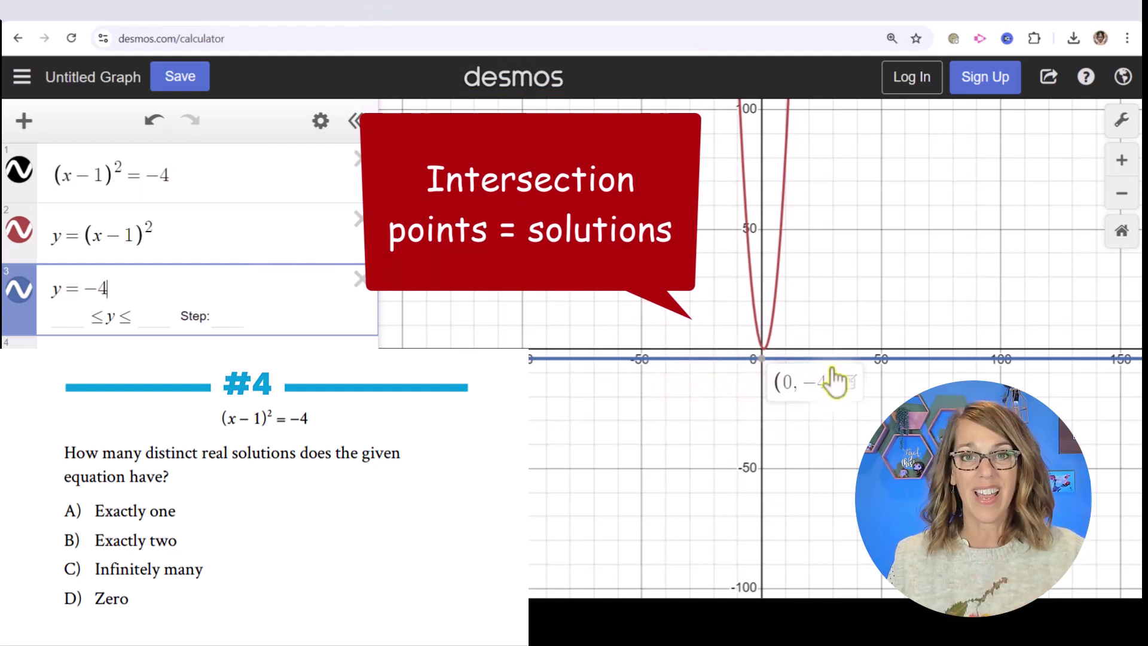
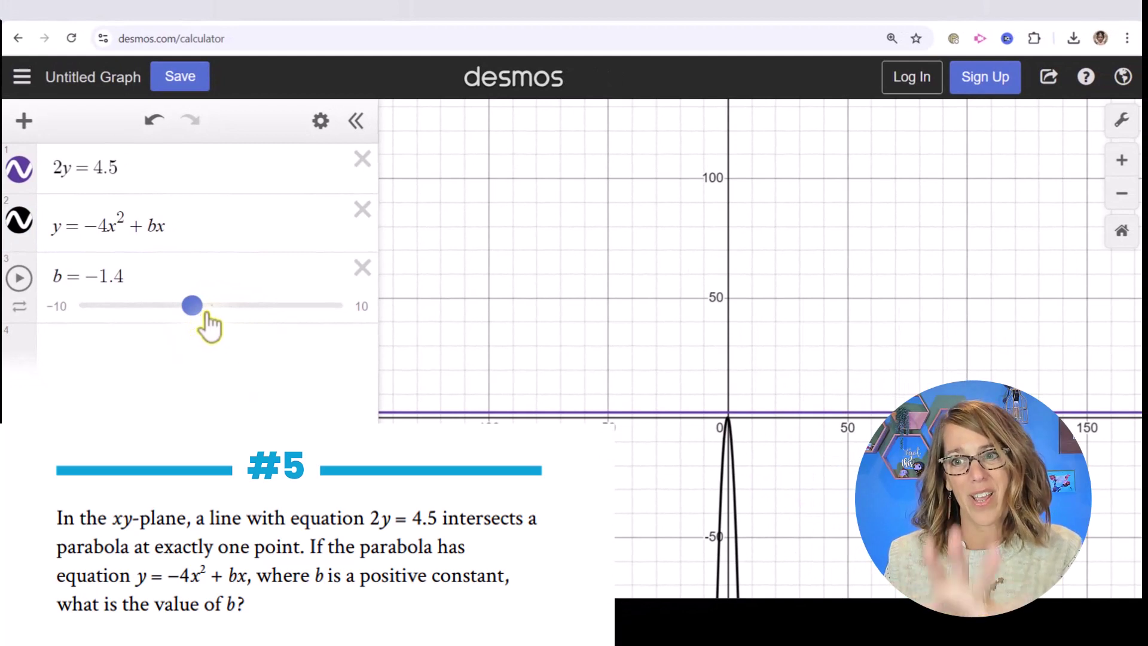
- Set the slider b to 6 so the parabola touches the line 2y = 4.5, and inspect the contact point
left_click(1115, 239)
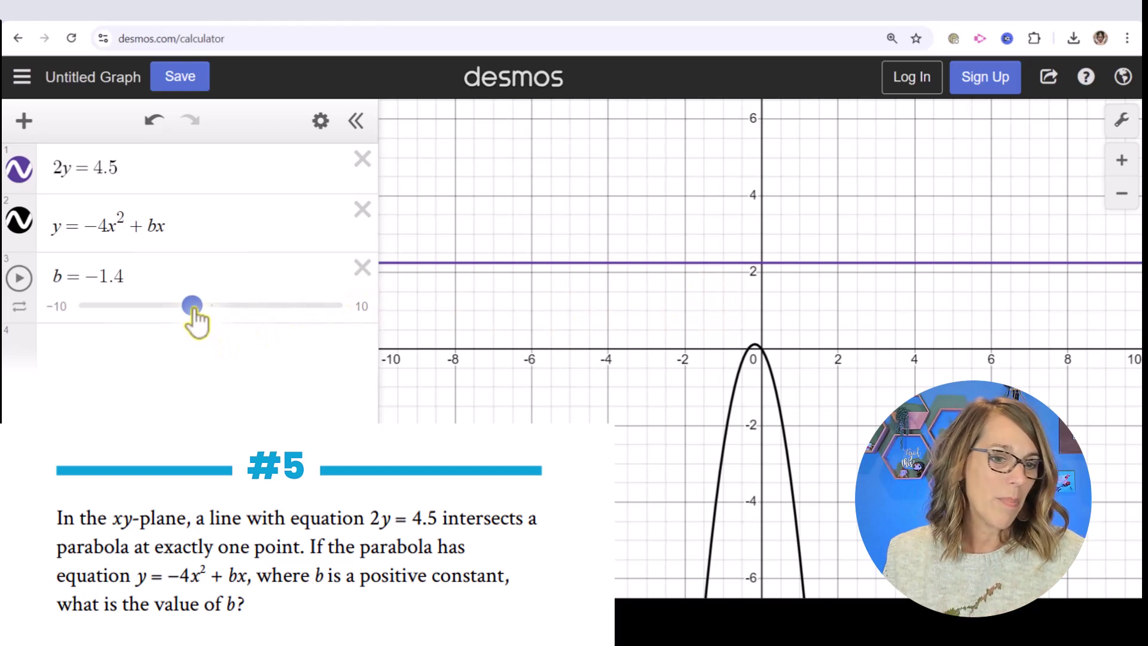
left_click_drag(192, 306, 289, 306)
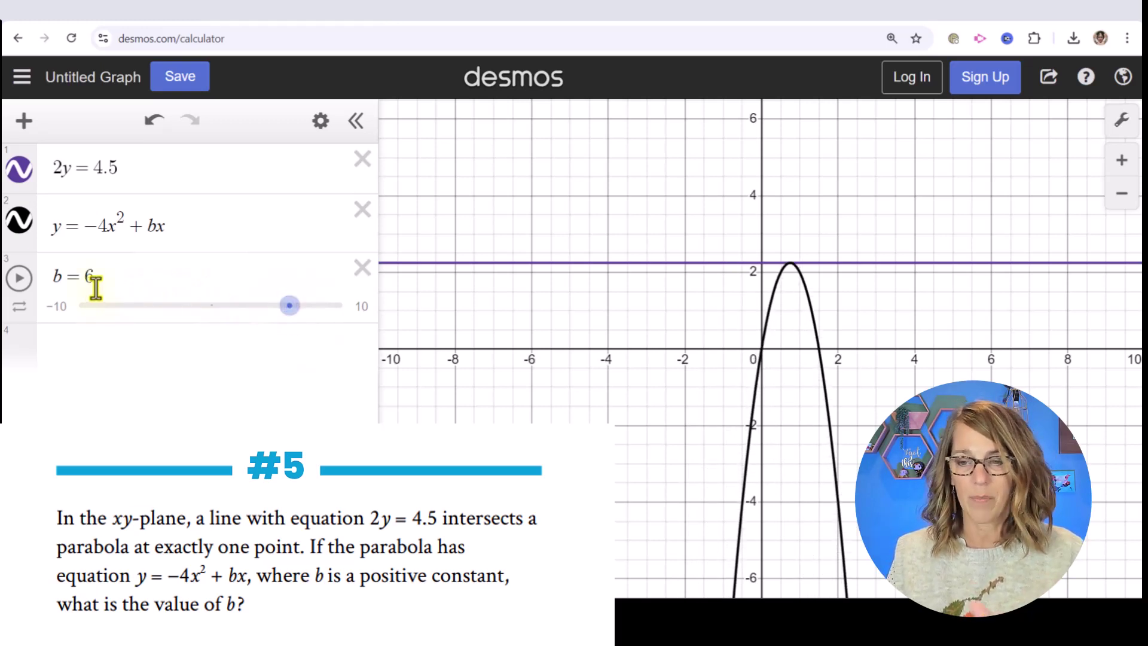
left_click(1121, 171)
left_click(1121, 170)
left_click_drag(1007, 219, 955, 407)
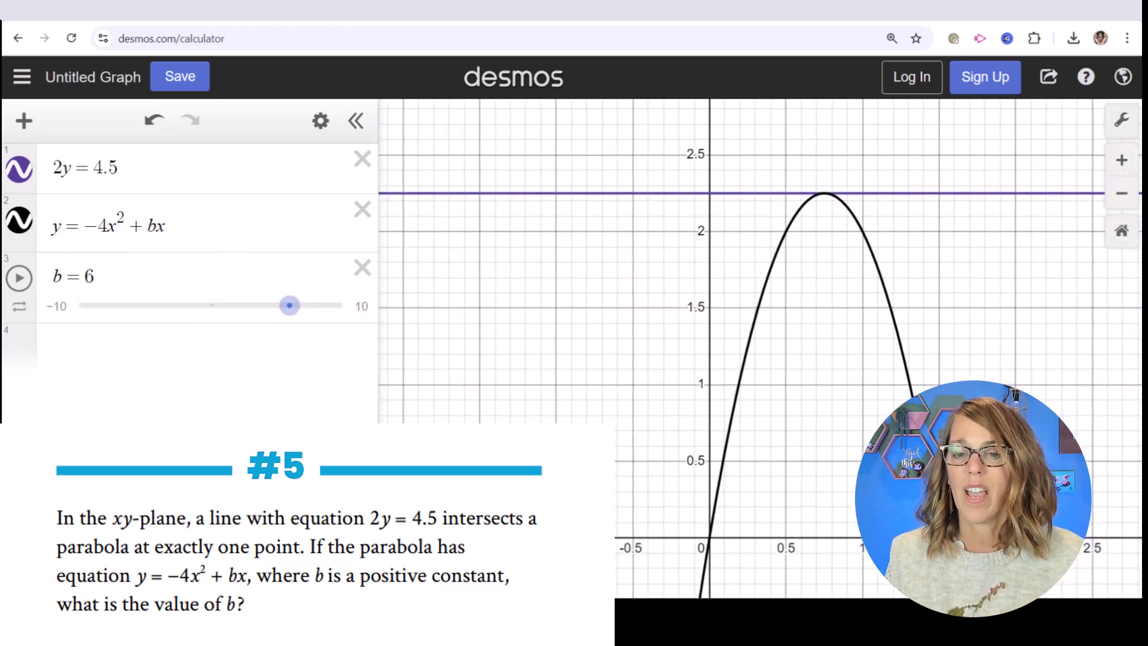
left_click(827, 195)
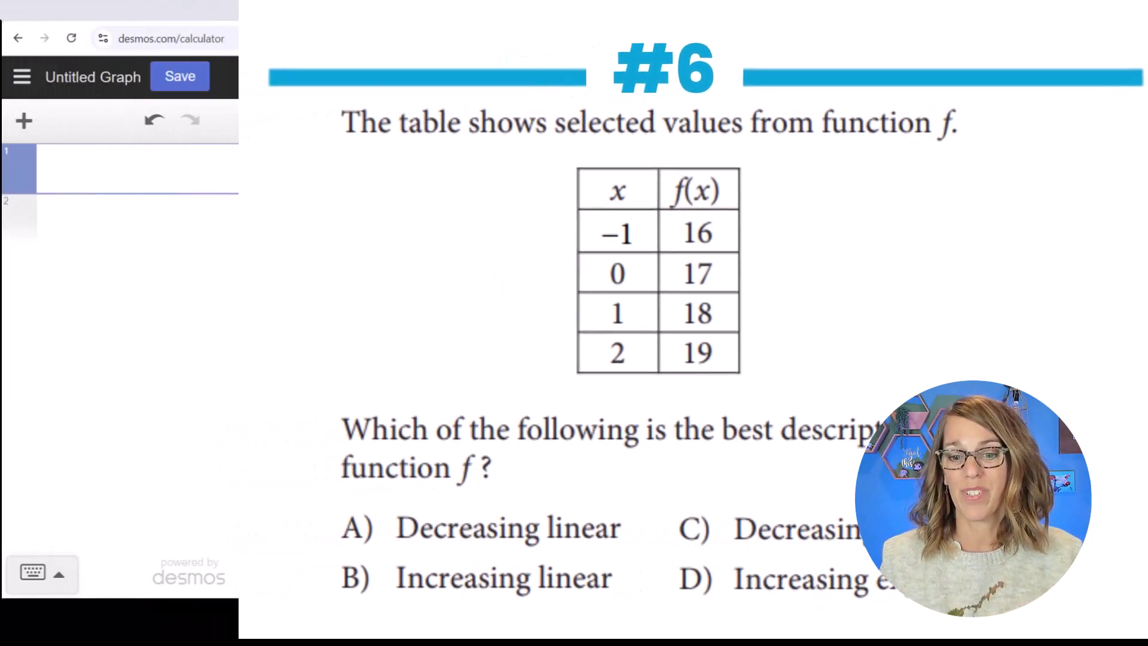
- Insert a table for question 6 and enter the x-values −1, 0, 1 and 2
left_click(24, 122)
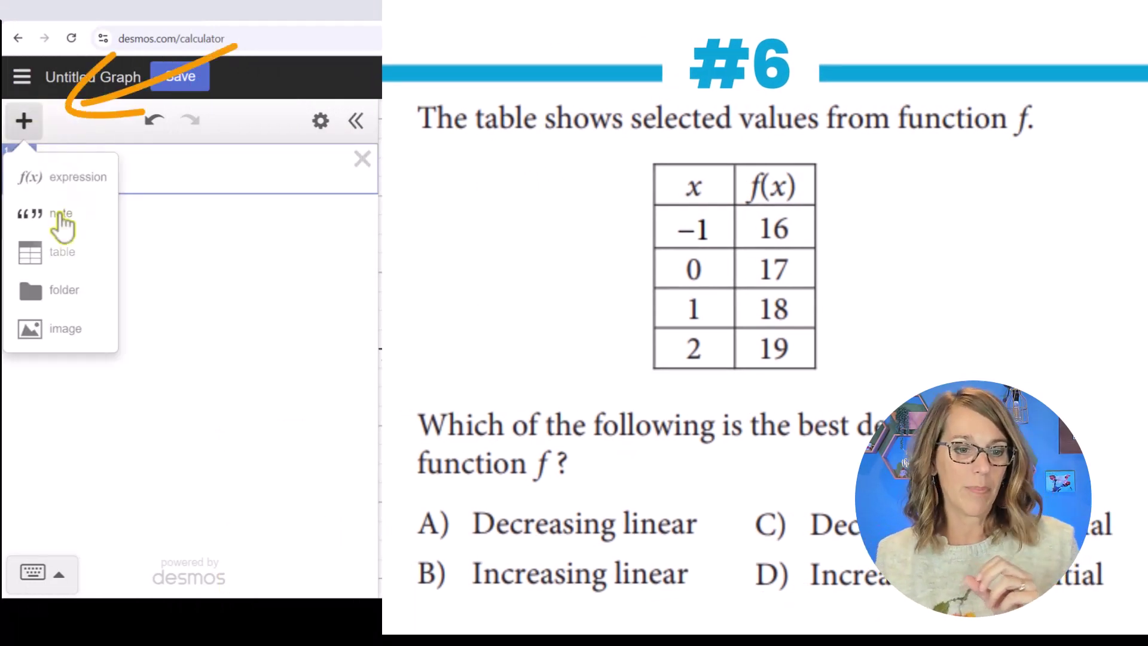
left_click(73, 251)
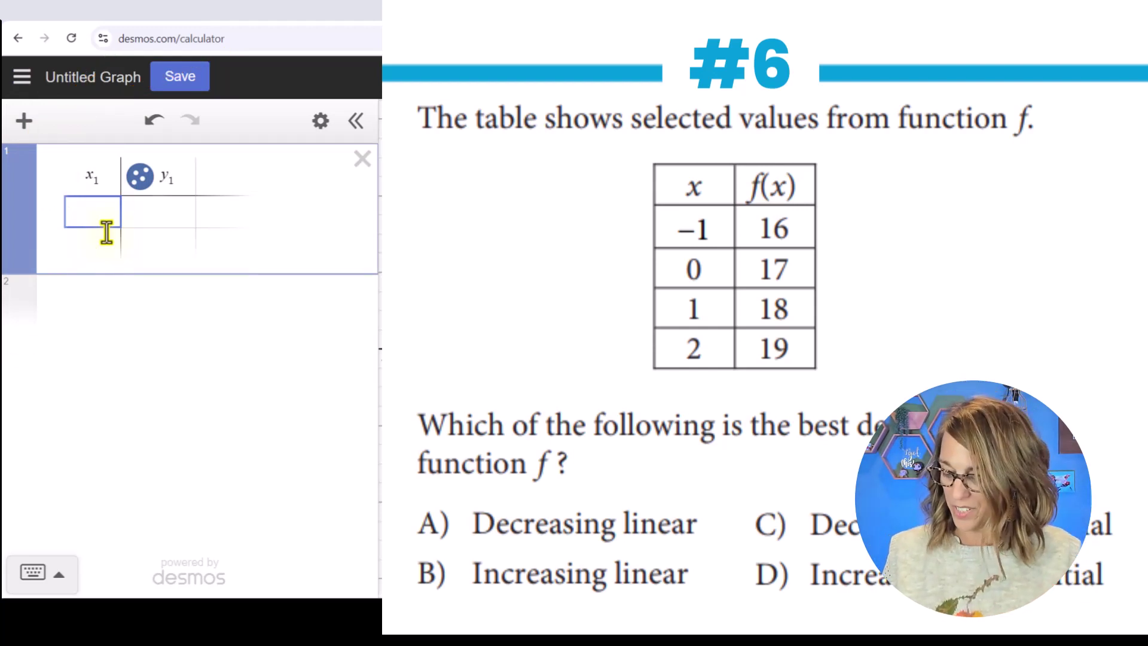
type("-1")
key("Return")
type("0")
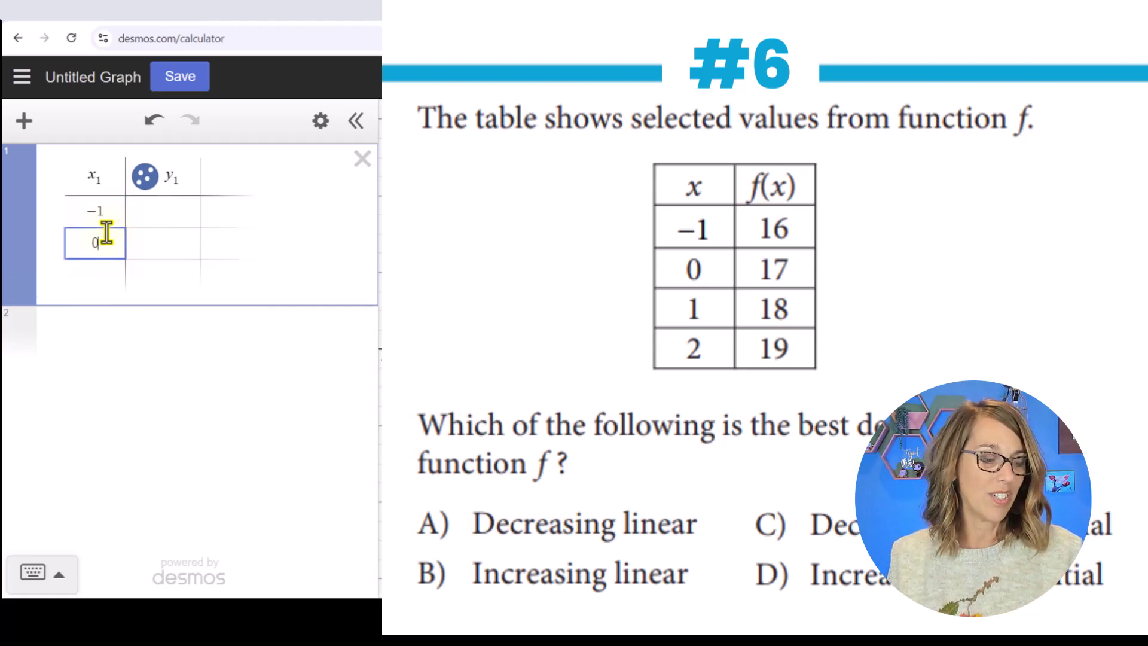
key("Return")
type("1")
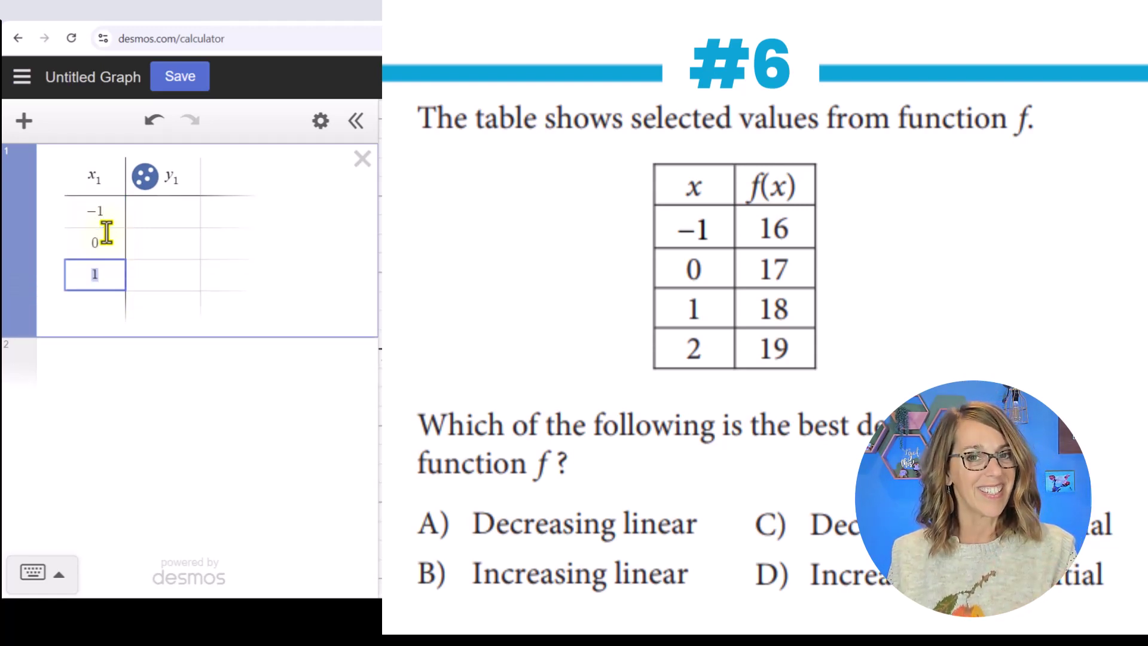
key("Return")
type("2")
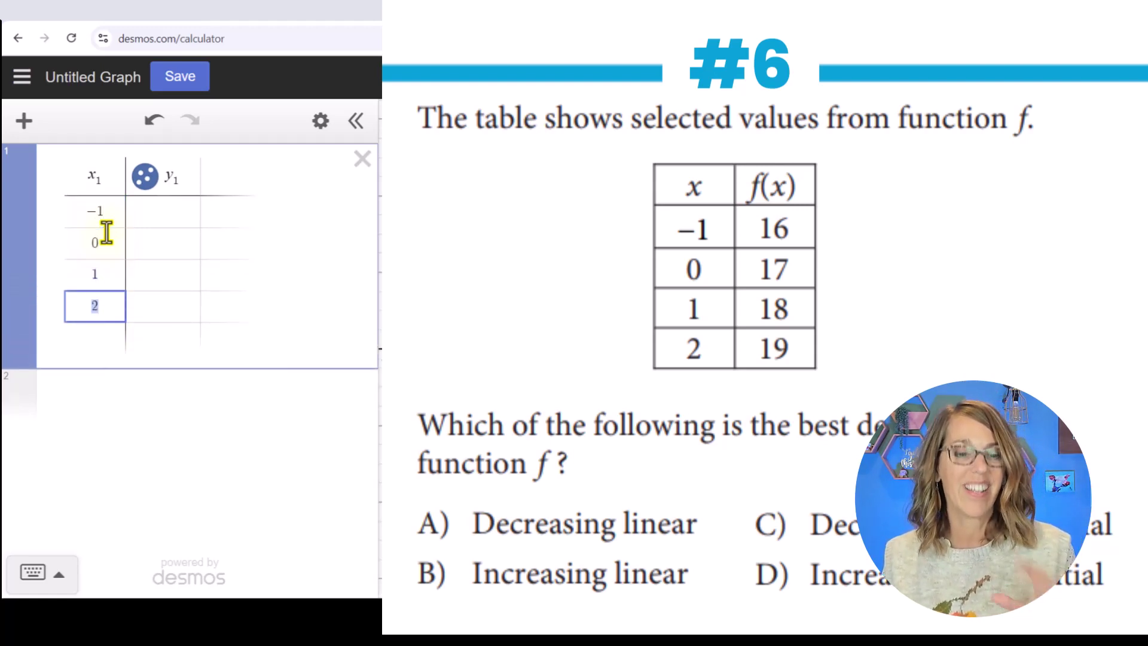
- Fill the table's y-column with 16, 17, 18 and 19
left_click(163, 214)
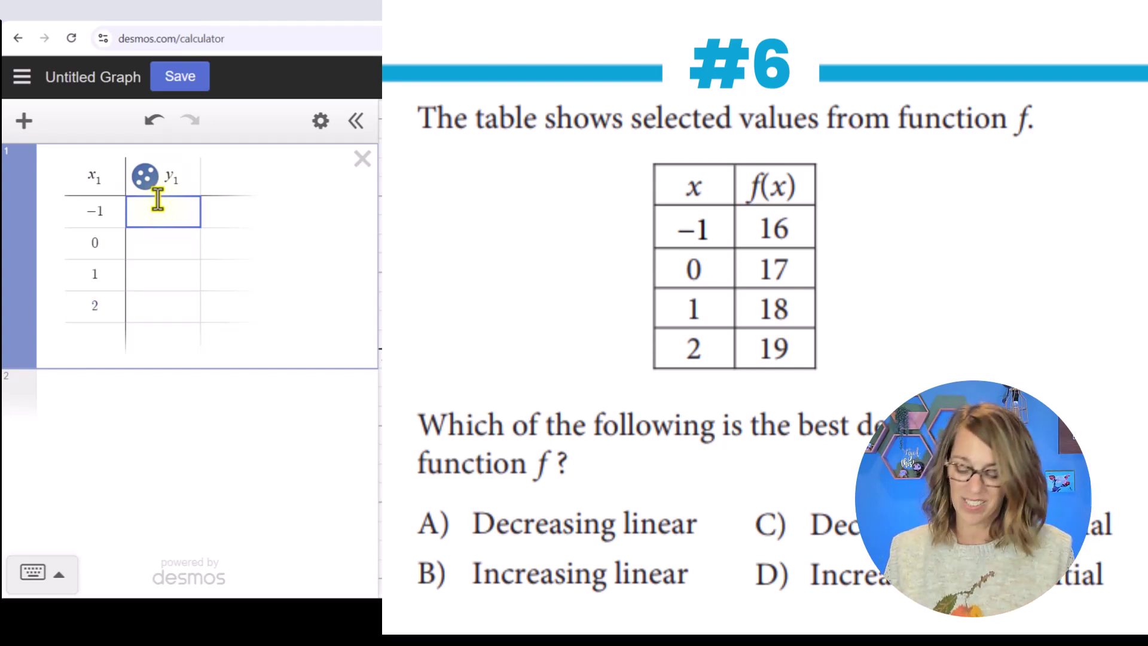
type("16")
key("Return")
type("17")
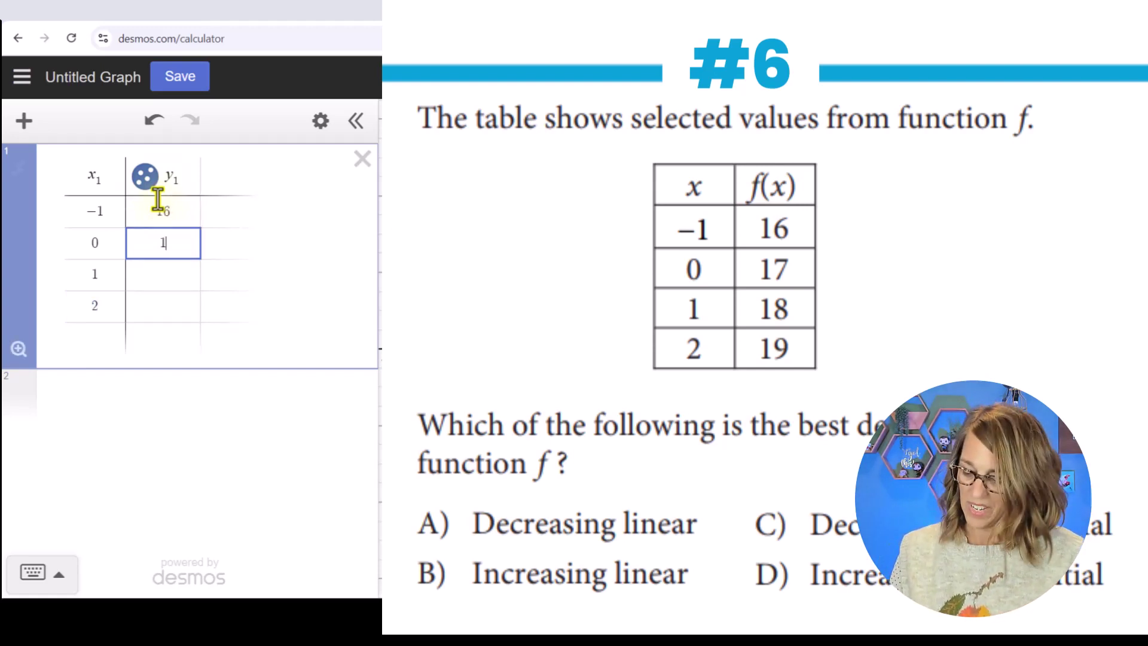
key("Return")
type("18")
key("Return")
type("19")
key("Return")
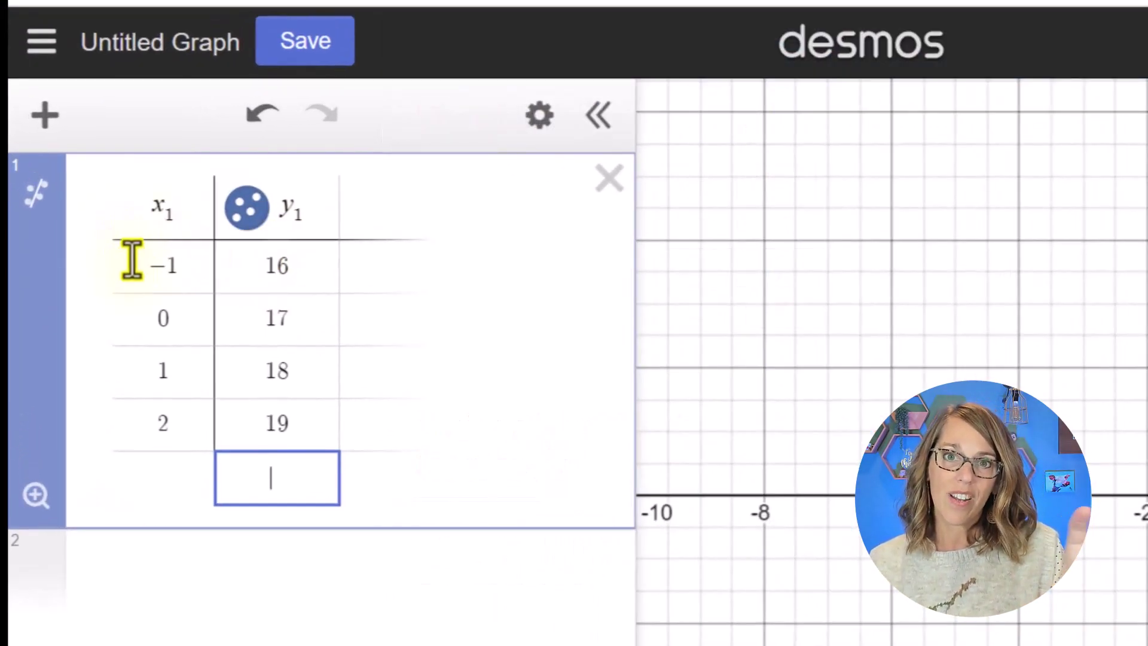
- Add a linear regression to the table data and switch the model to Exponential Regression for comparison
left_click(34, 495)
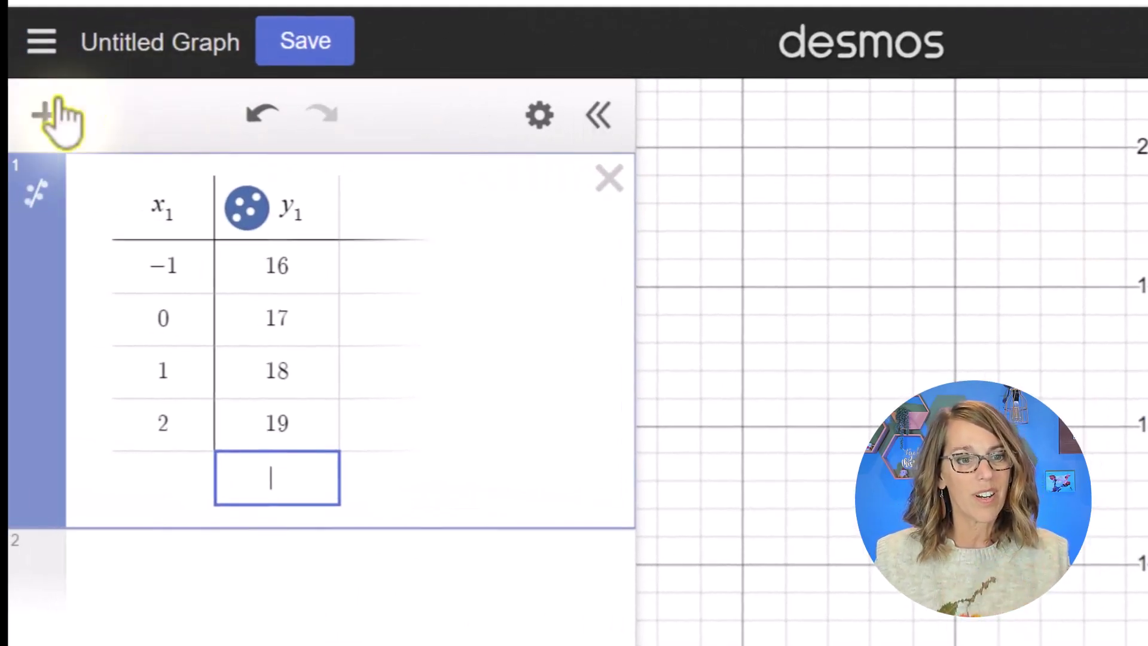
left_click(36, 192)
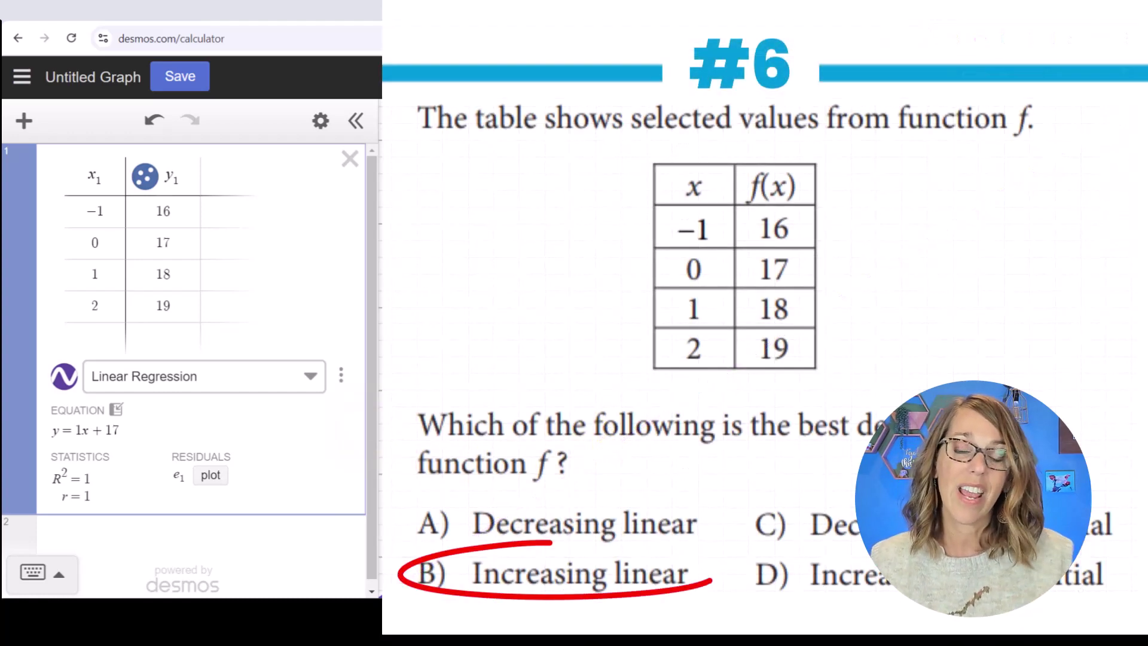
left_click(316, 378)
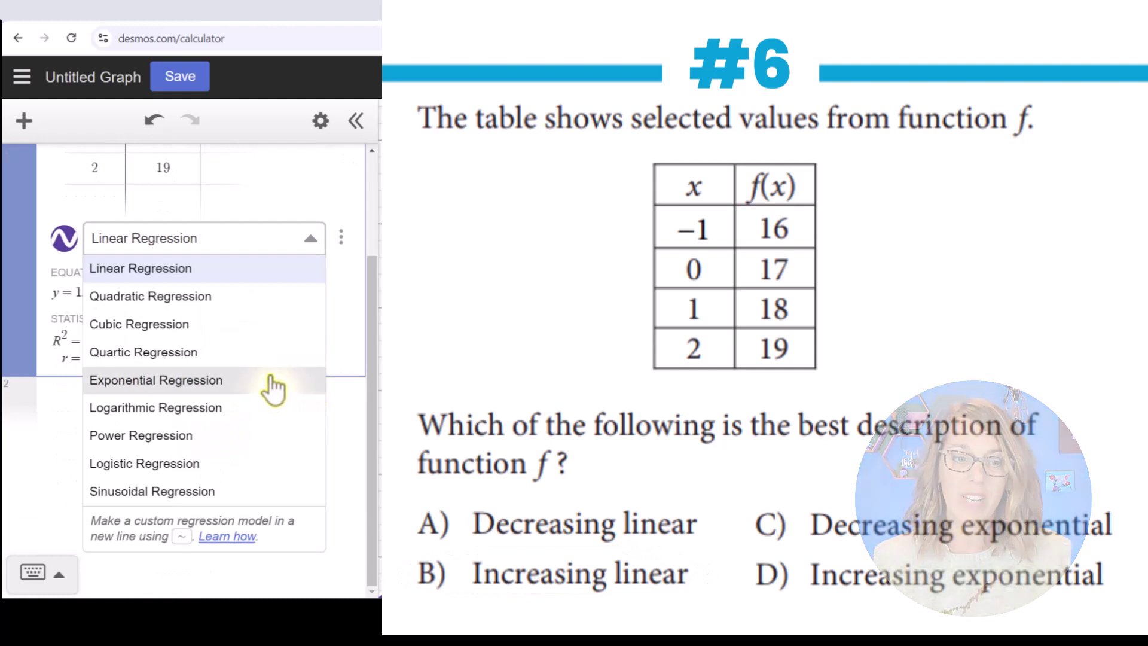
left_click(210, 381)
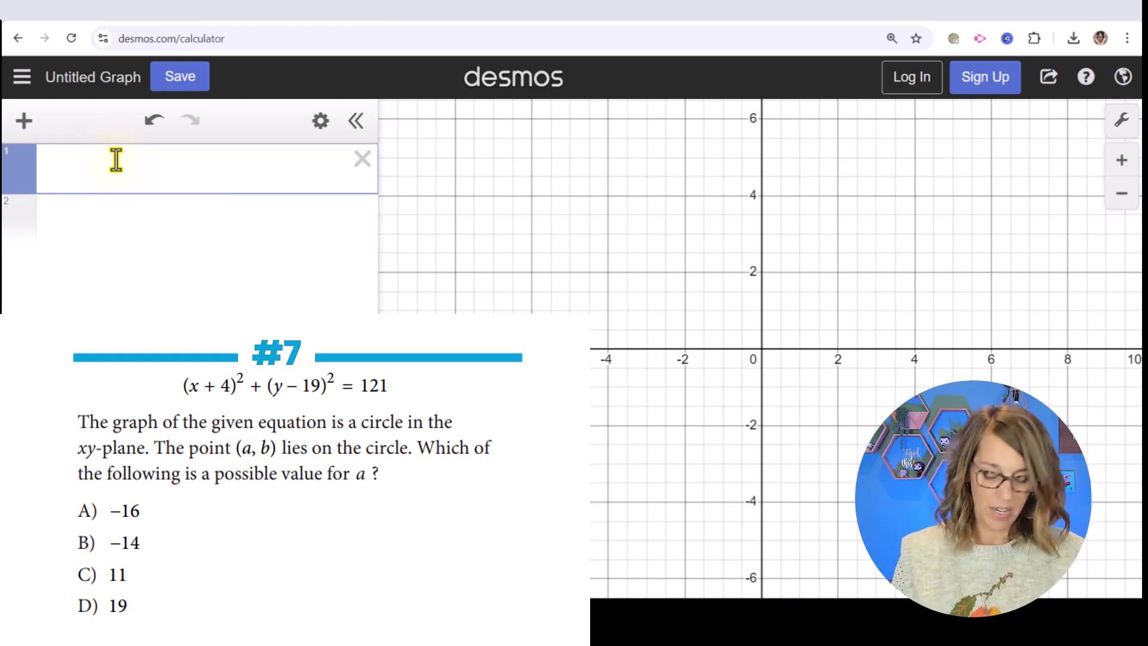
- Graph the circle (x + 4)^2 + (y − 19)^2 = 121 from question 7
type("(x+")
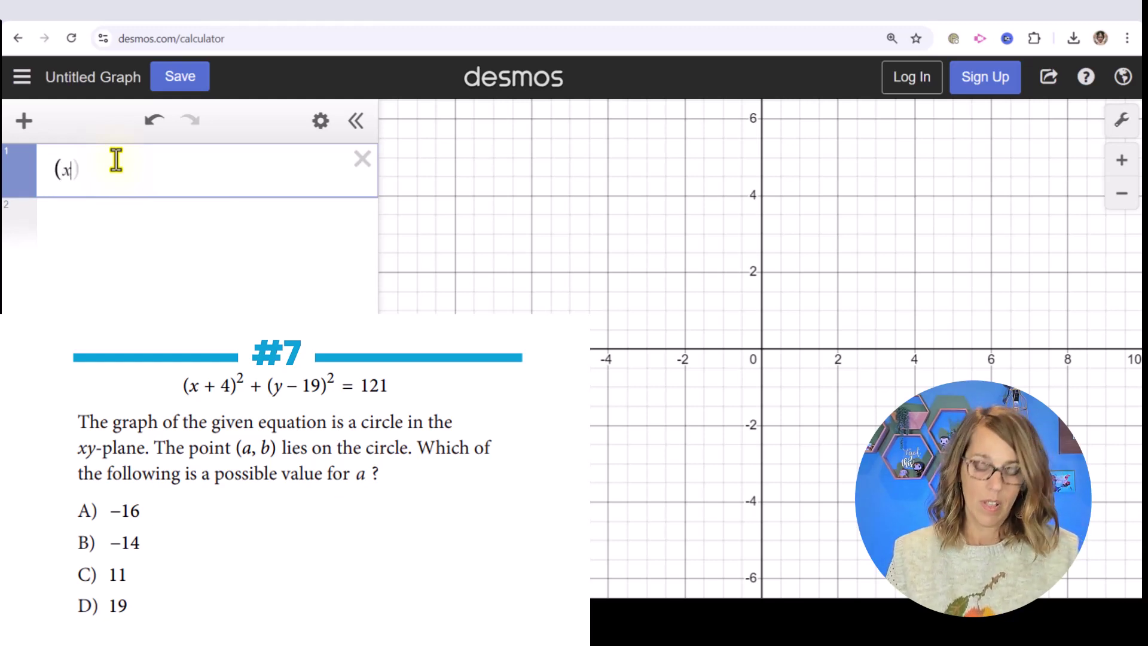
type("4)")
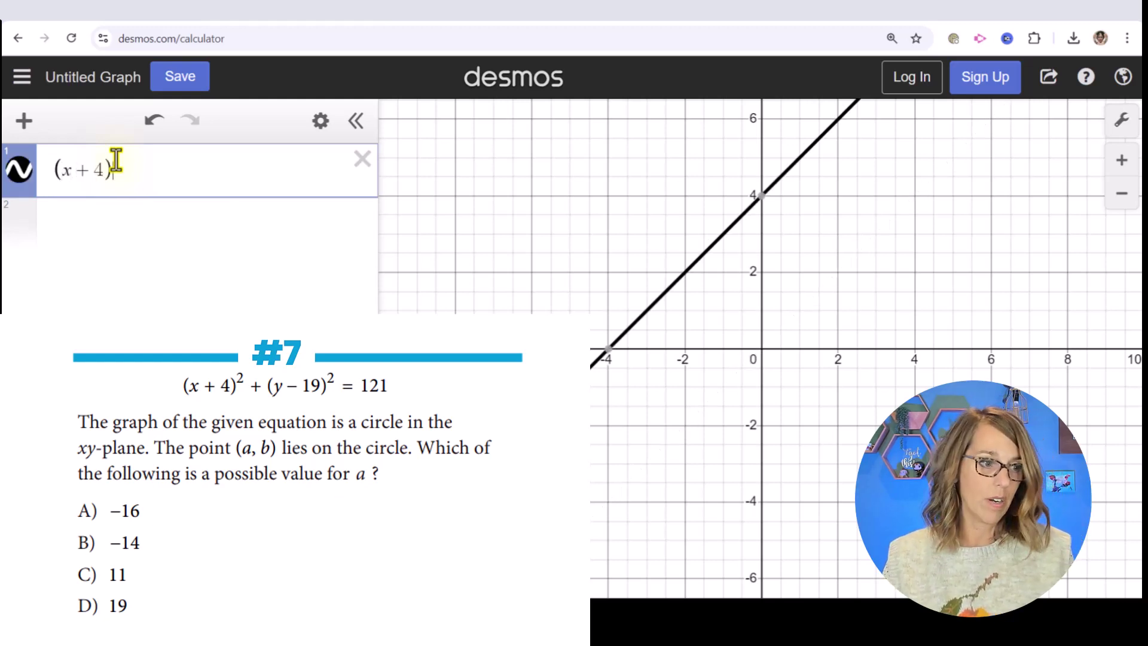
type("^2")
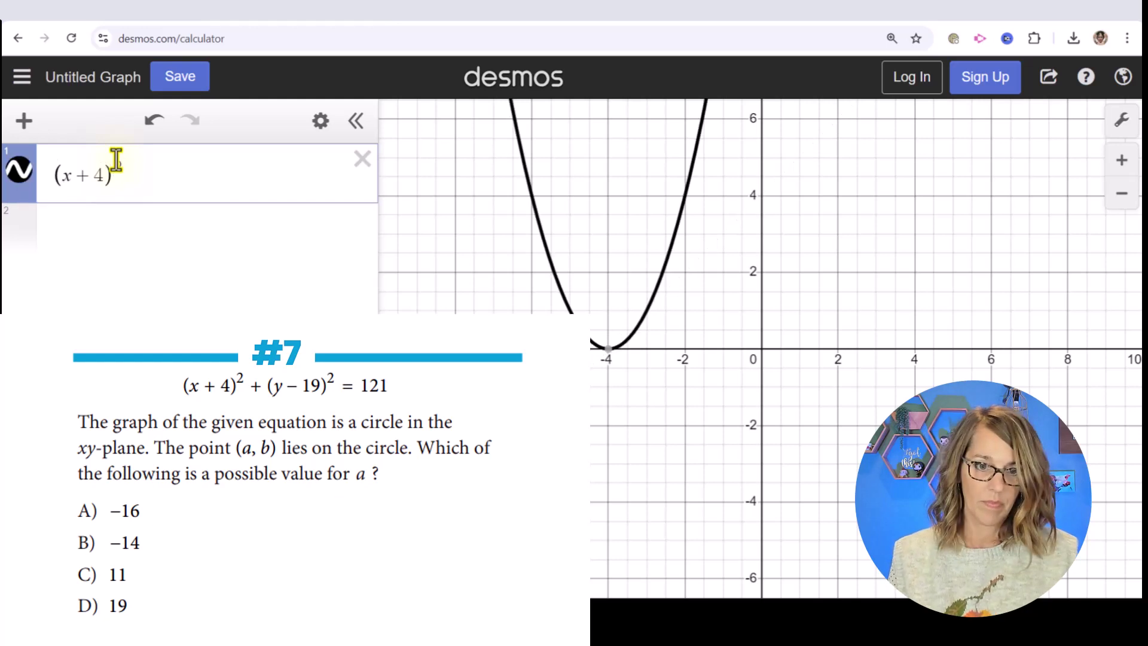
type("+(")
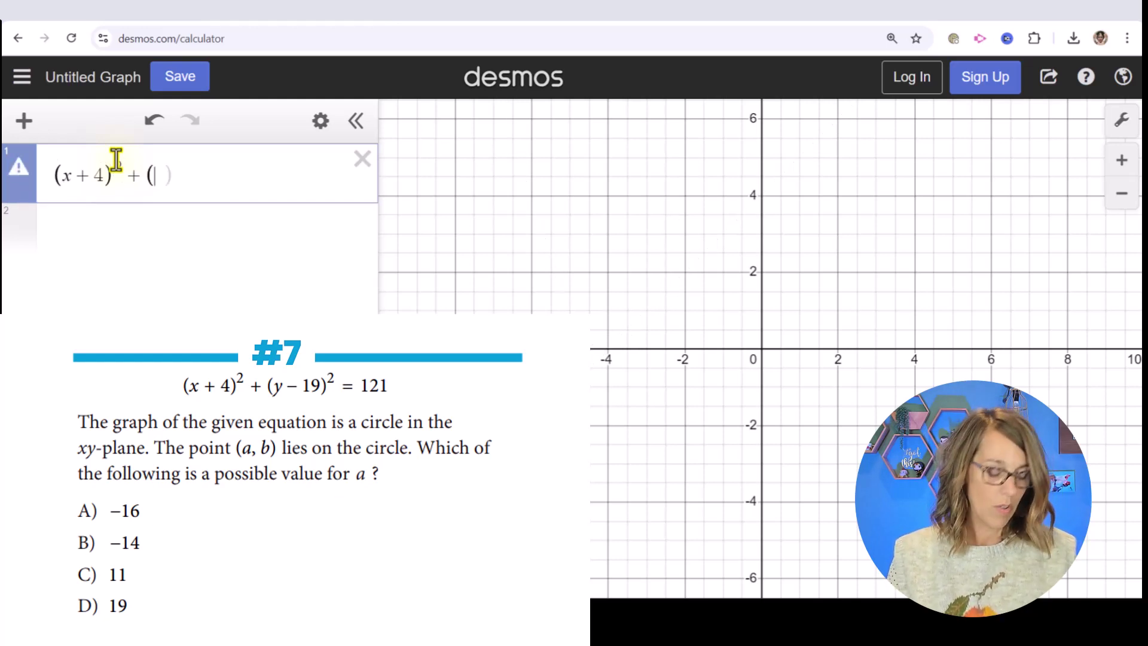
type("y-19")
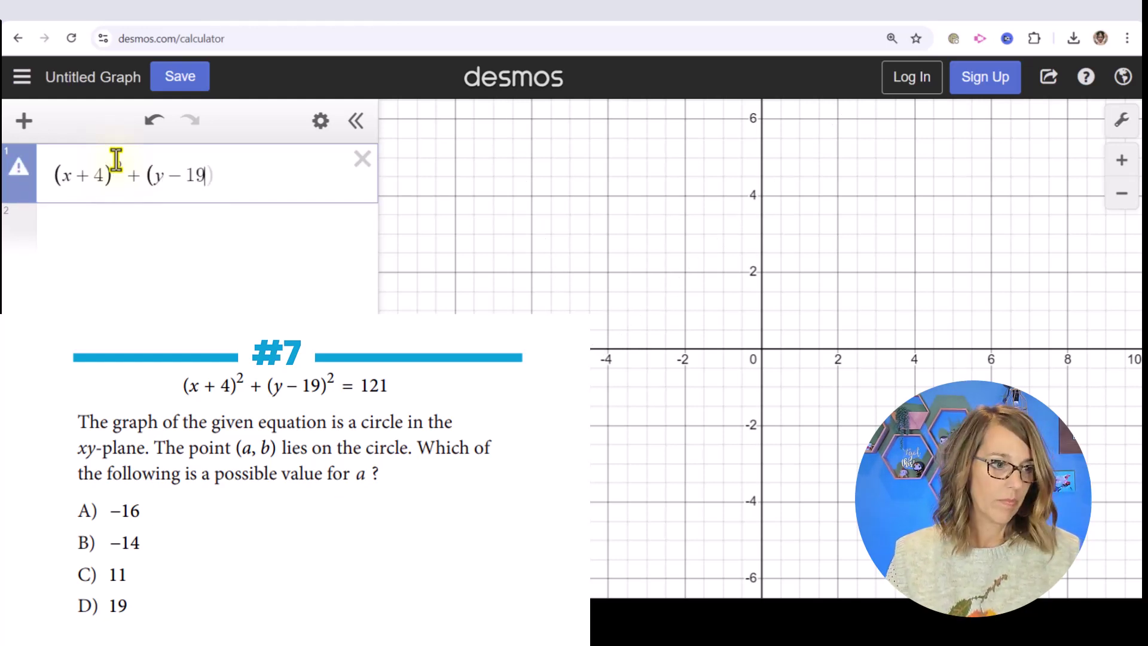
type(")")
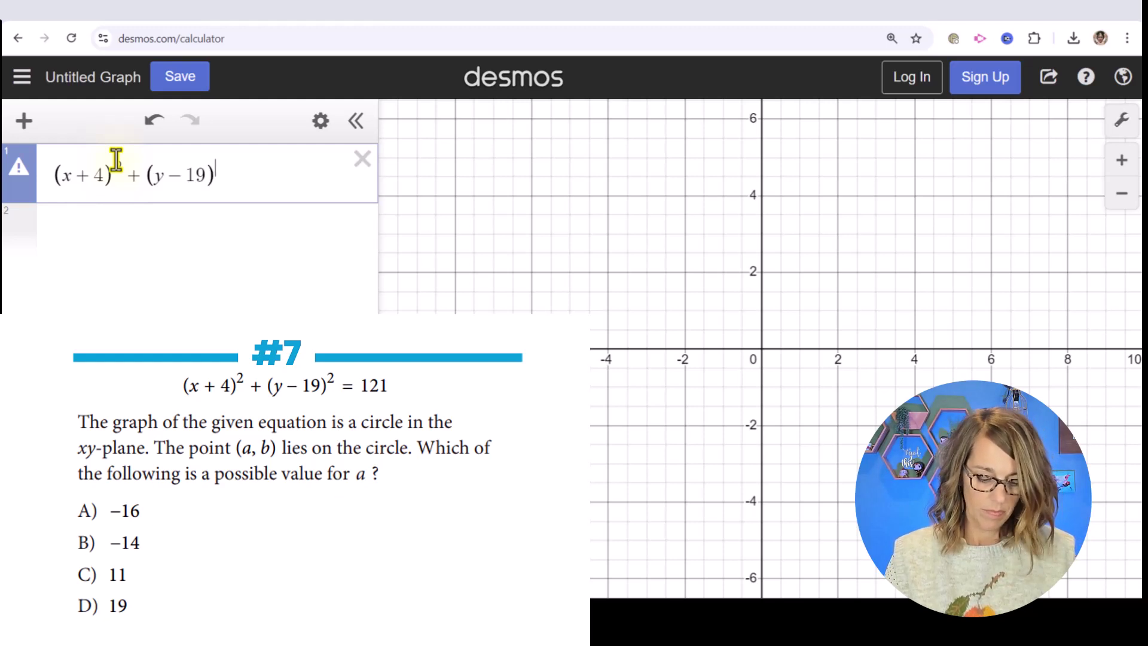
type("^2")
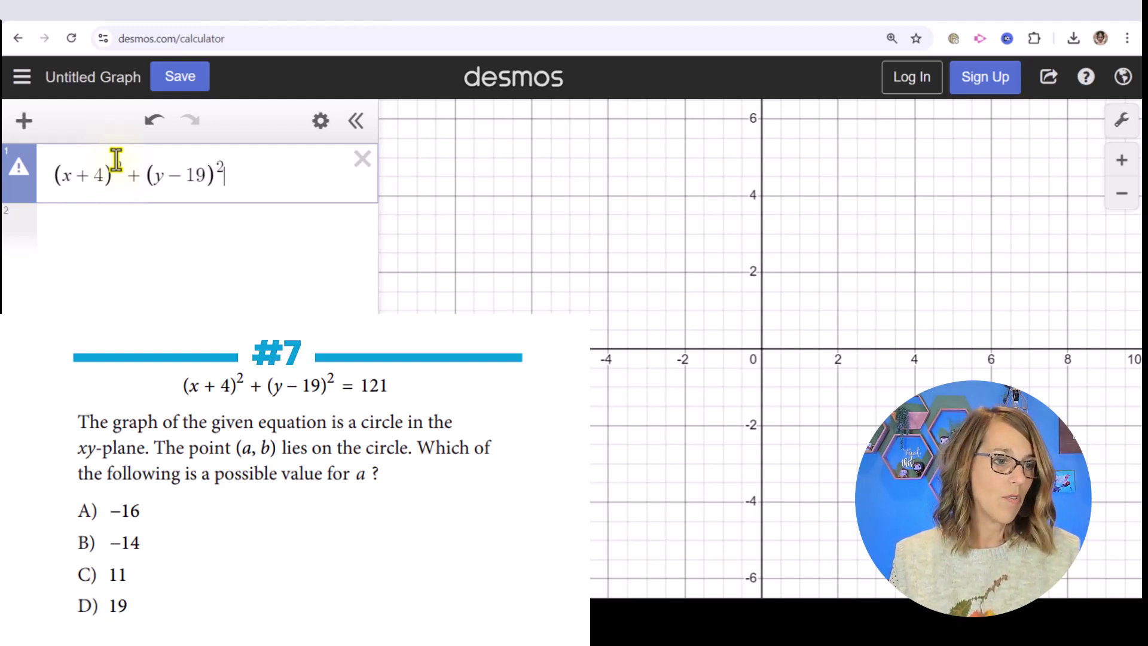
type("=121")
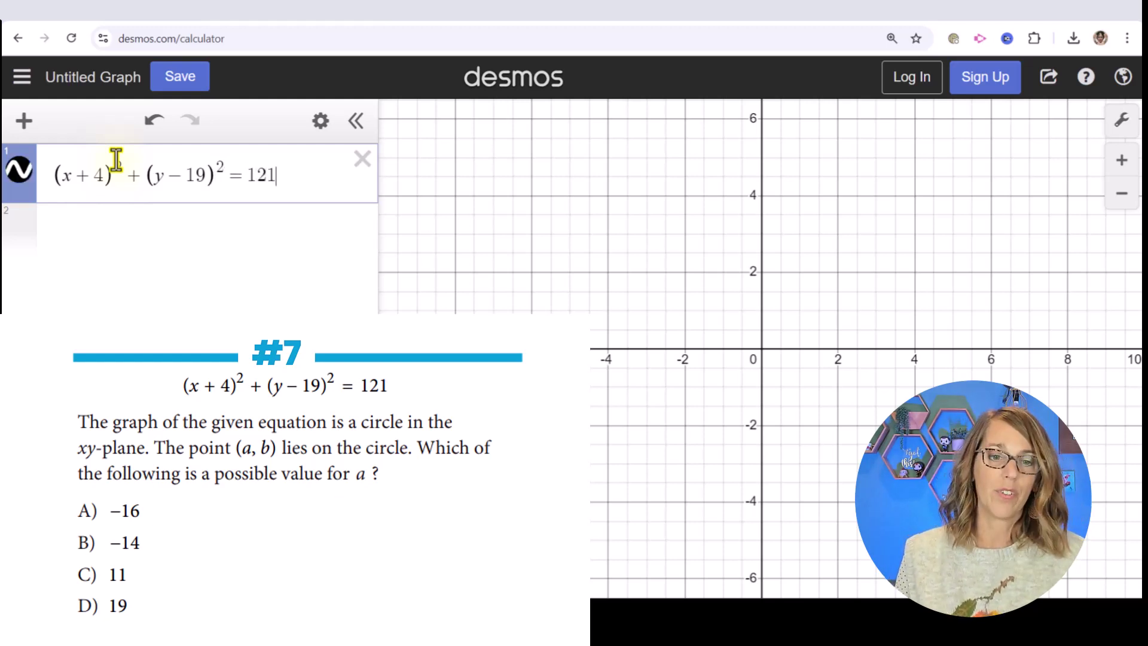
key("Return")
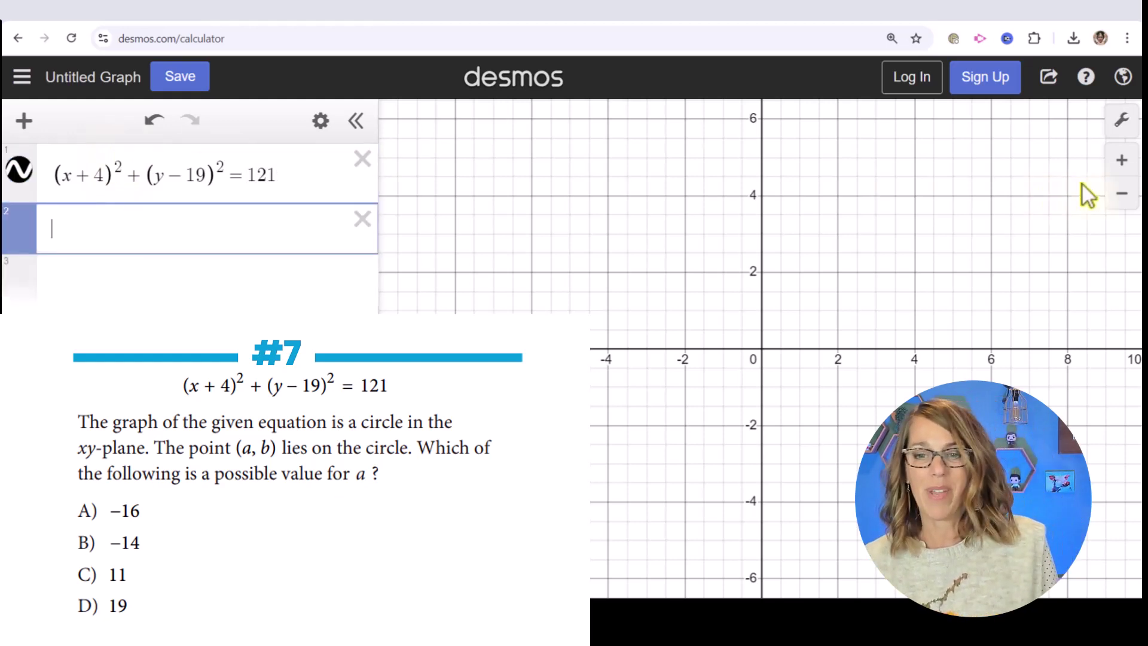
left_click(1122, 196)
left_click(1122, 196)
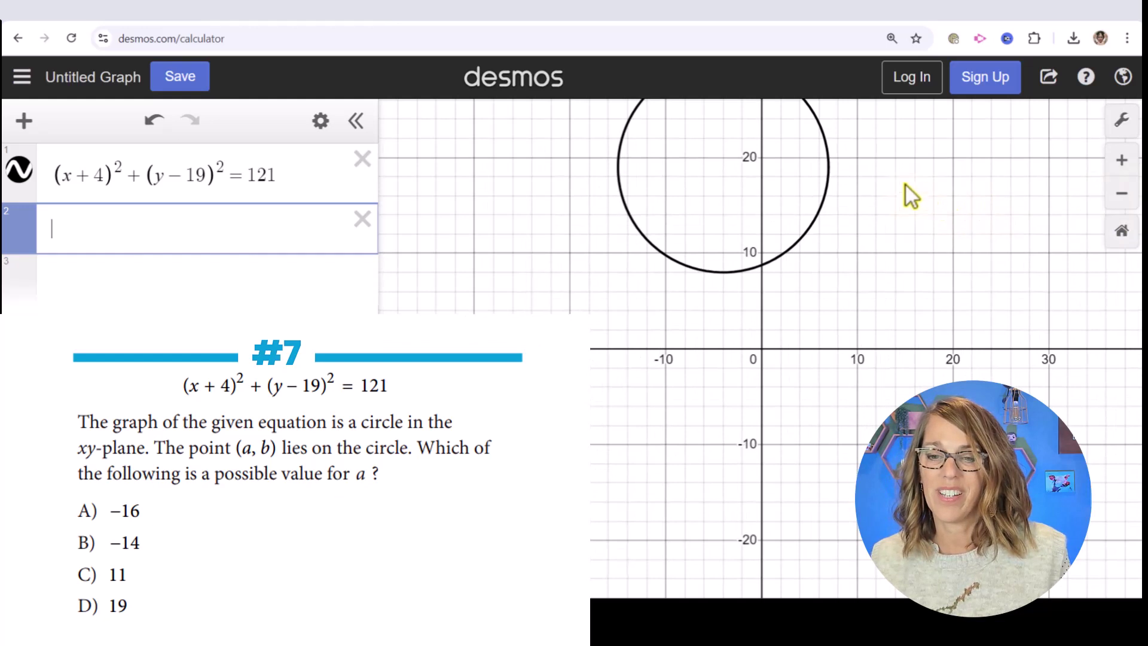
- Add the vertical line x = −16 as a second expression to test answer A against the circle
left_click_drag(881, 186, 910, 264)
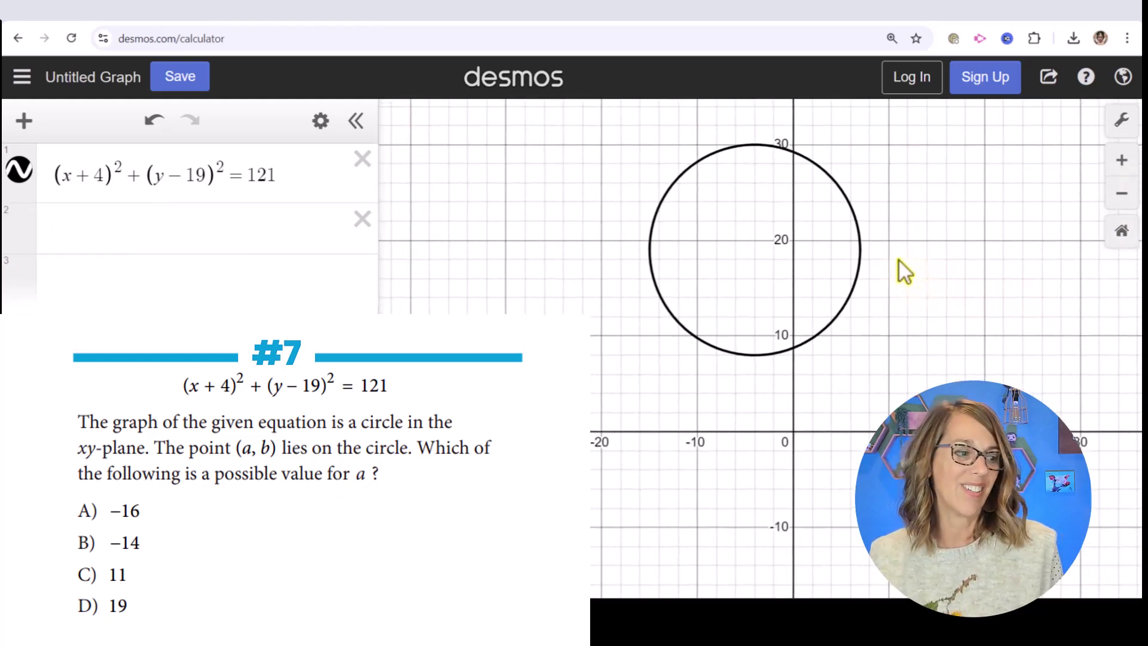
left_click(99, 228)
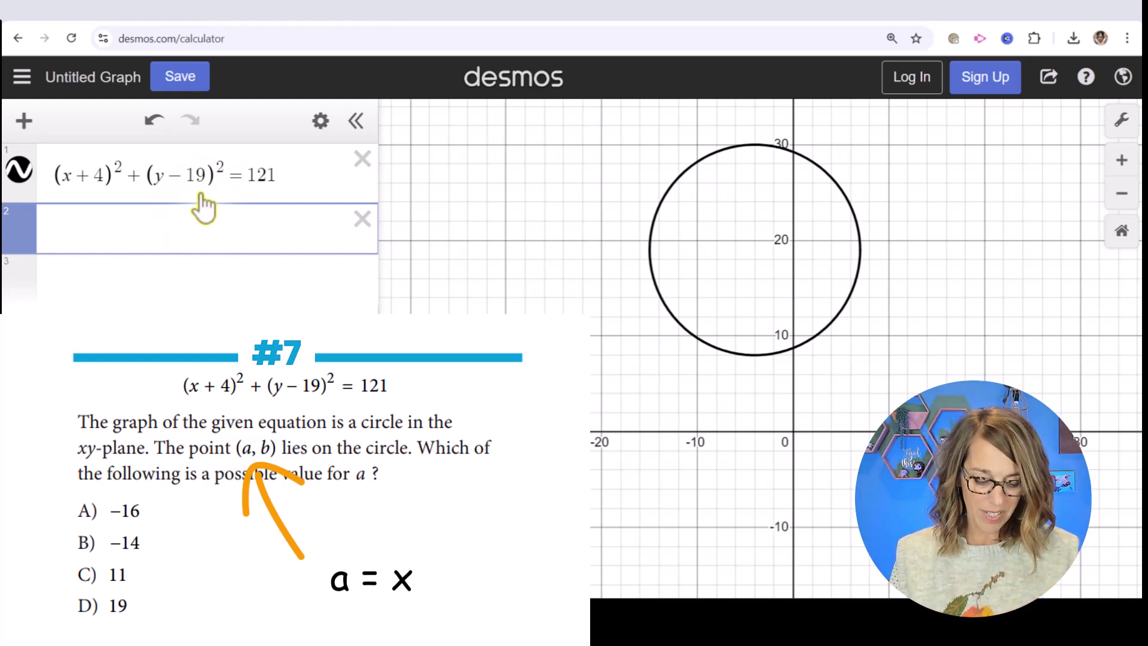
type("x=-16")
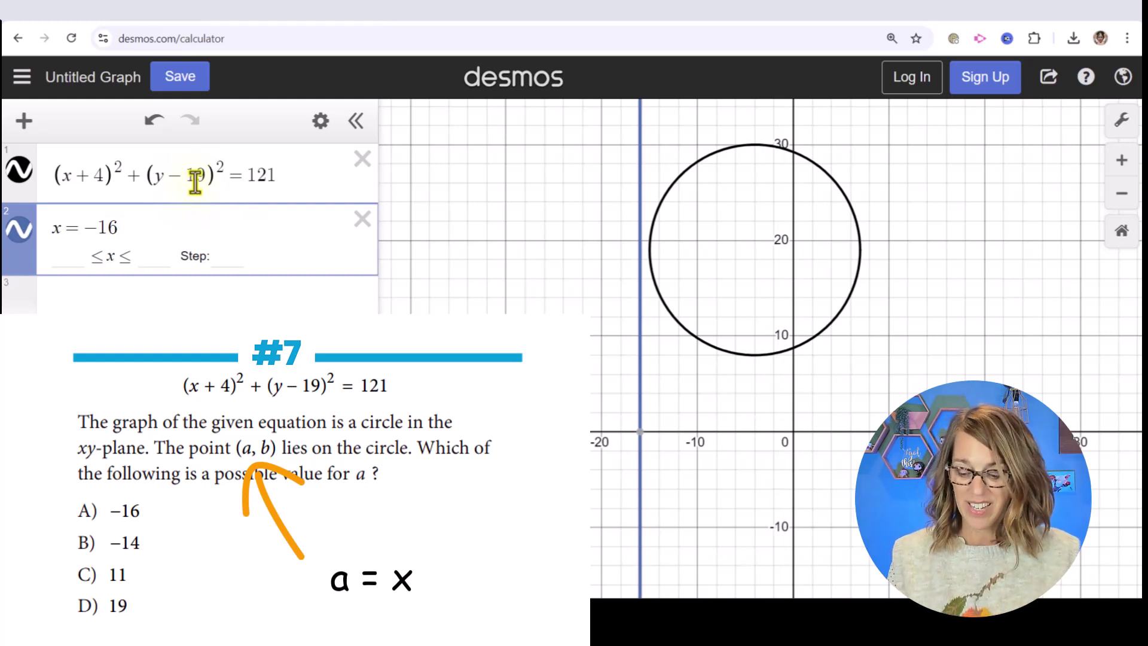
- Change the vertical line to x = −14 to test answer B for intersections with the circle
key("BackSpace")
key("BackSpace")
key("BackSpace")
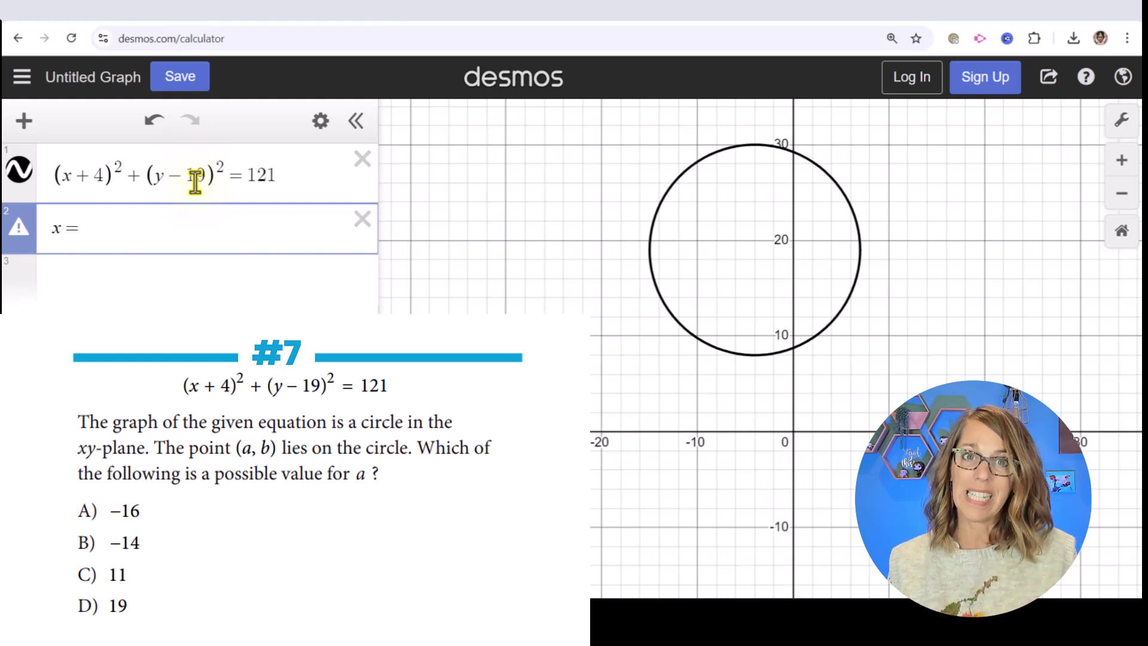
type("-14")
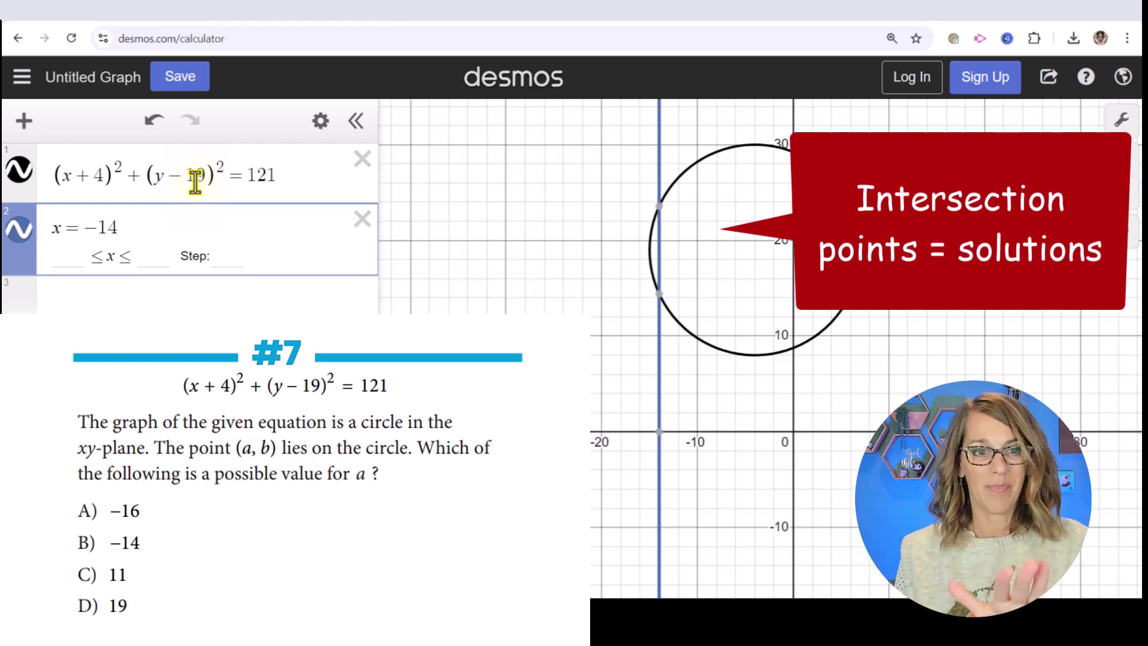
- Test answers C and D by changing the vertical line to x = 11 and to x = 19
key("BackSpace")
key("BackSpace")
key("BackSpace")
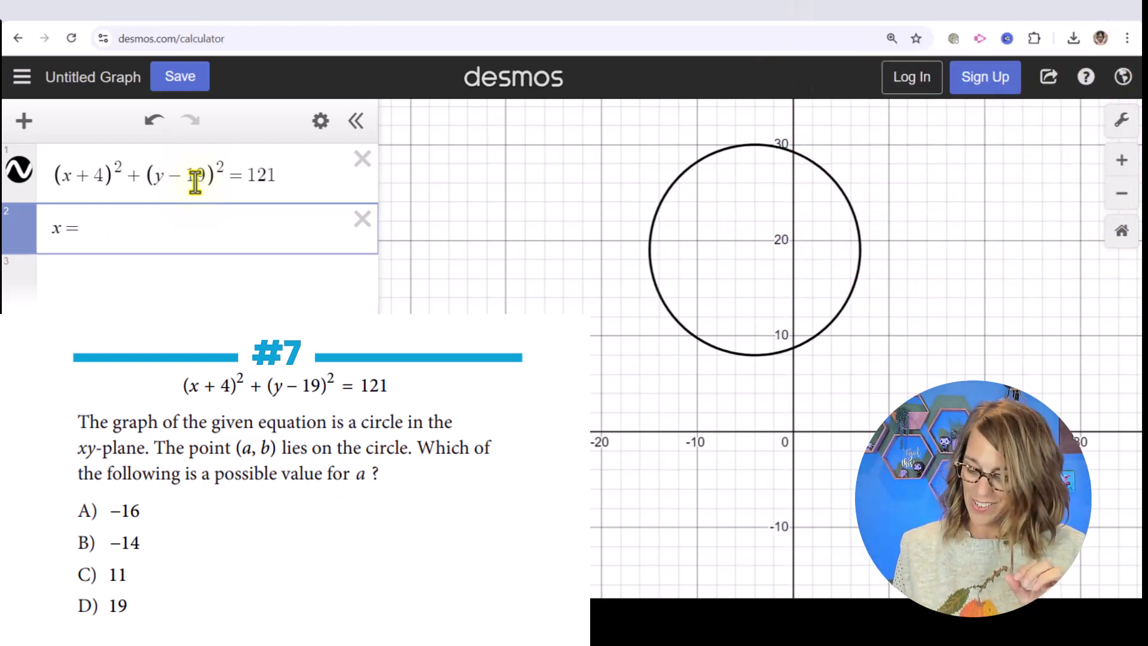
type("11")
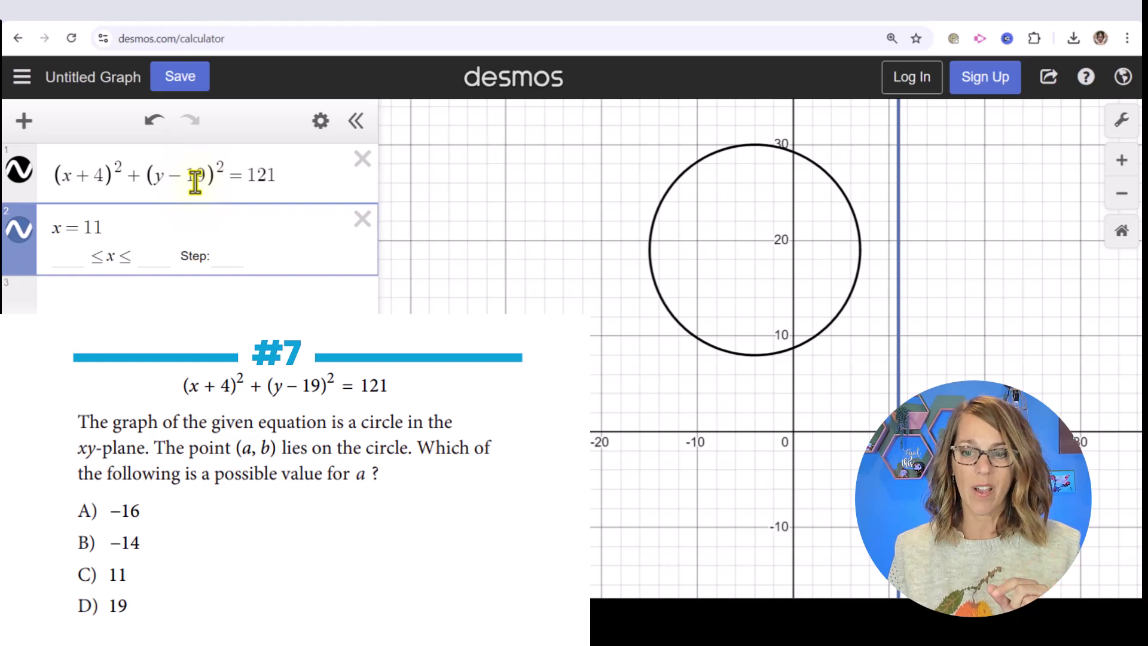
key("BackSpace")
key("BackSpace")
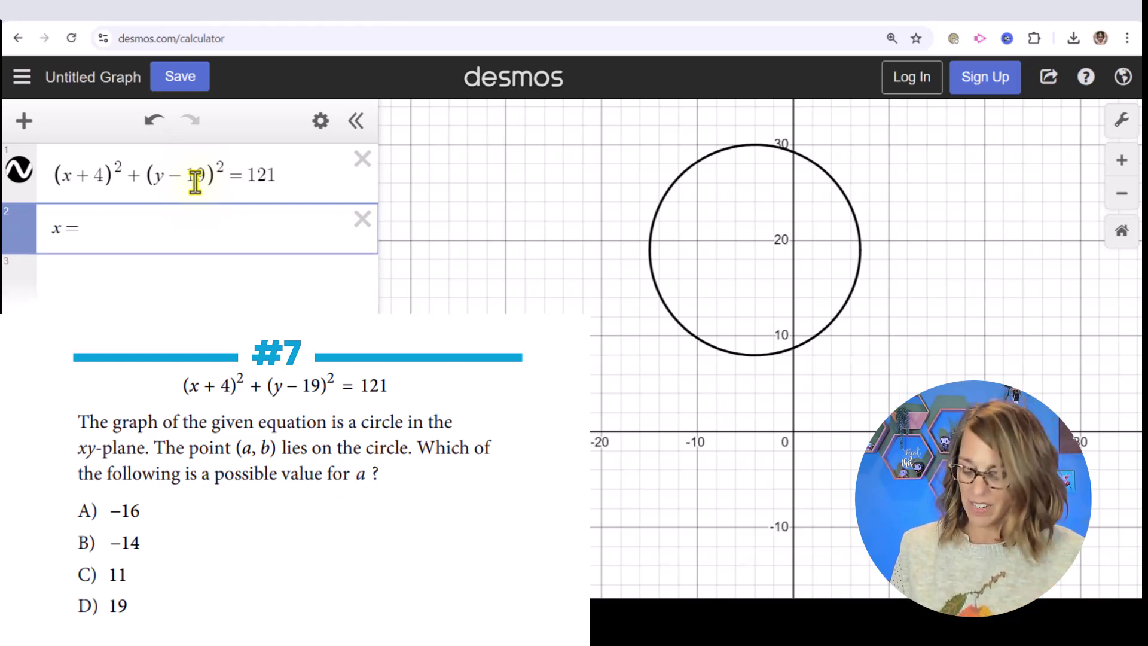
type("19")
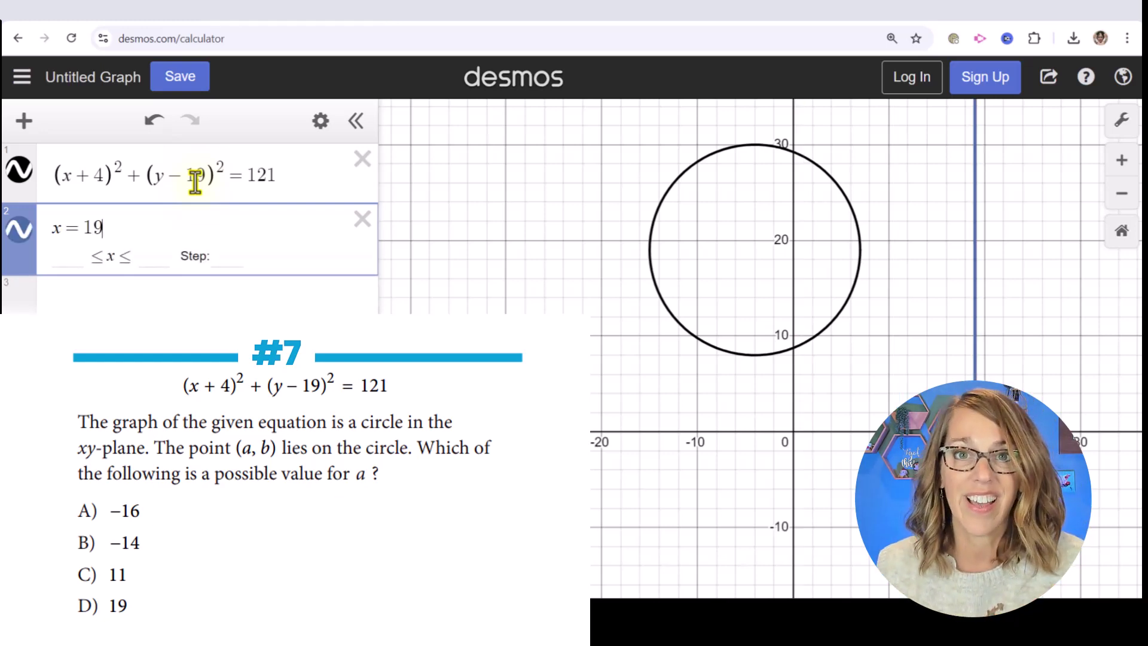
- Set the vertical line back to x = −14
key("BackSpace")
key("BackSpace")
type("-14")
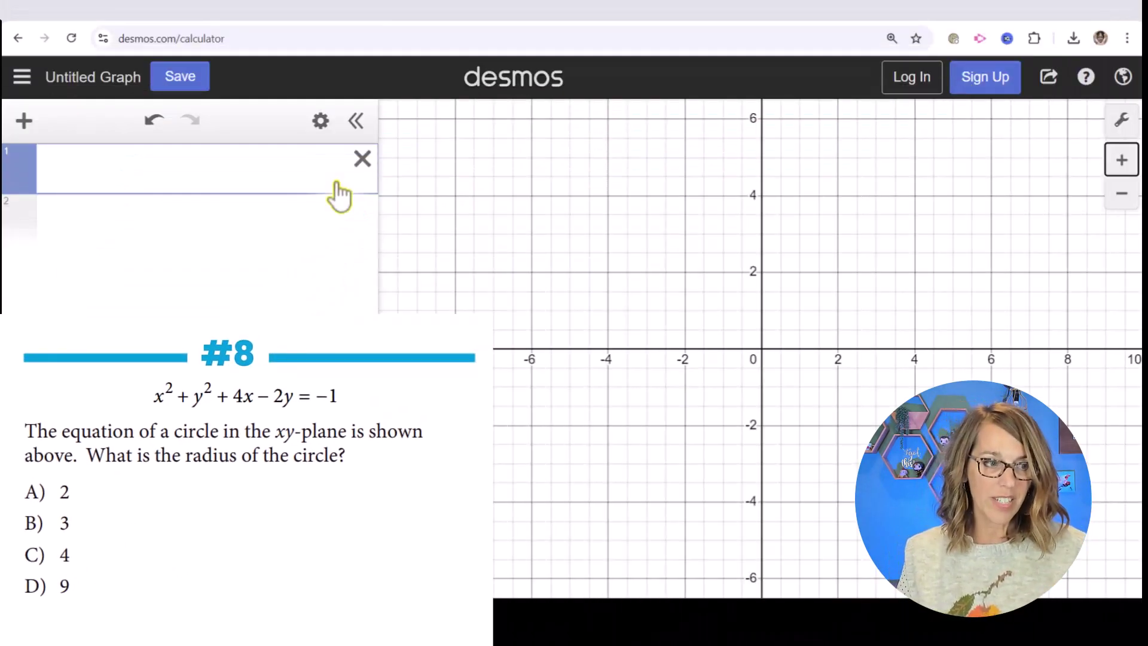
- Graph the circle x^2 + y^2 + 4x − 2y = −1 from question 8
left_click(118, 164)
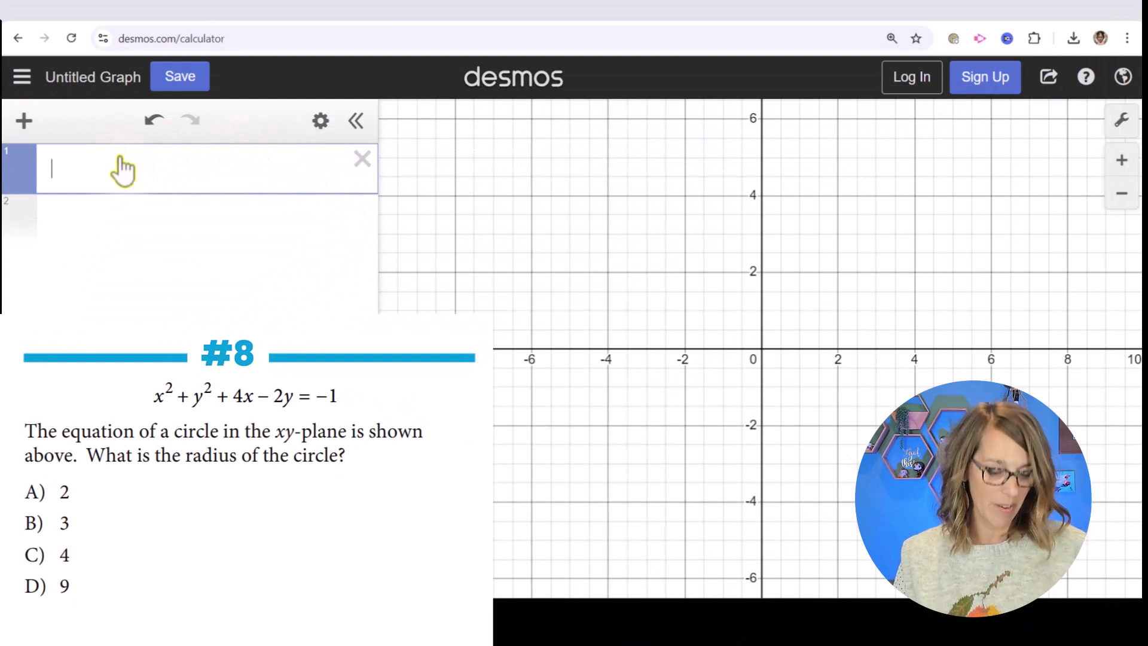
type("x^2")
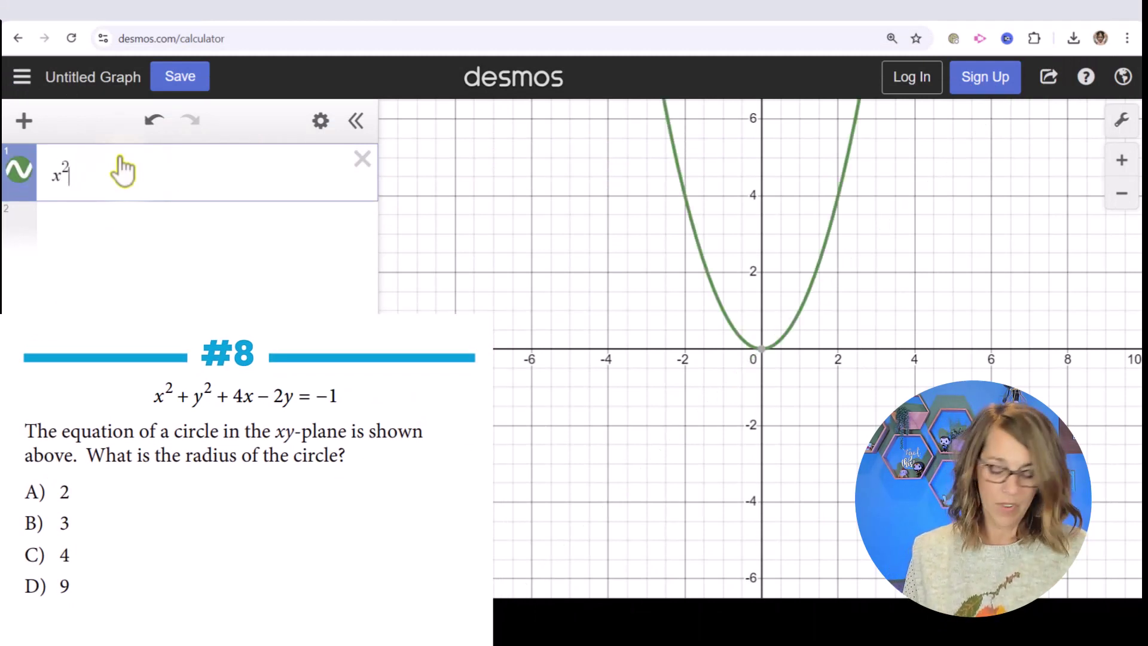
type("+y^2")
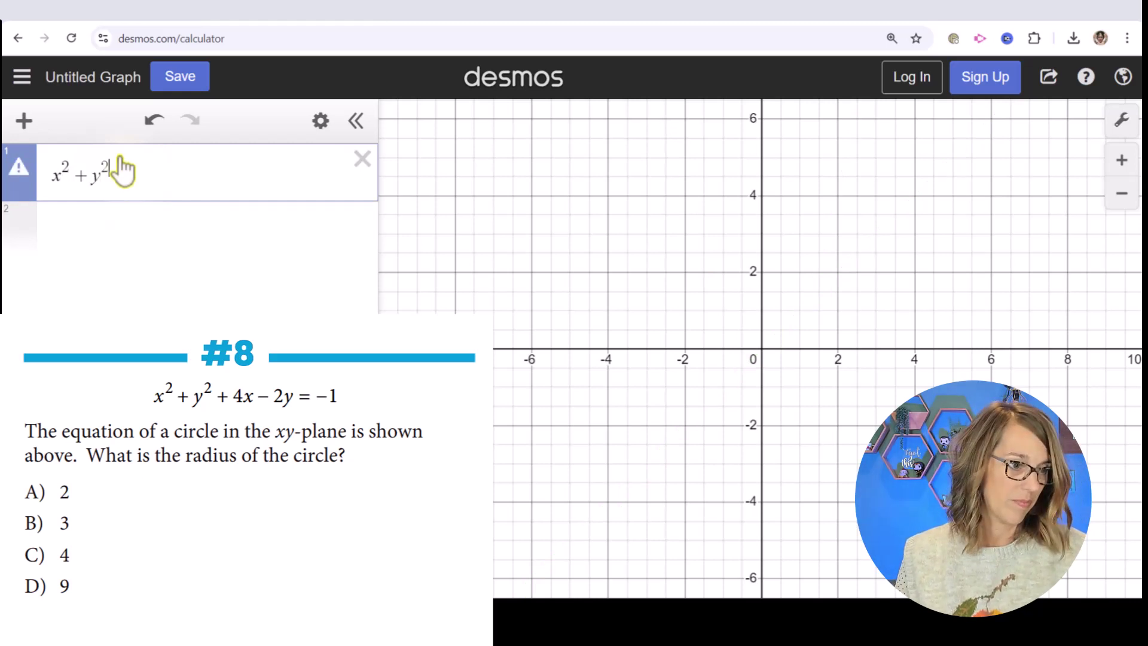
key("Right")
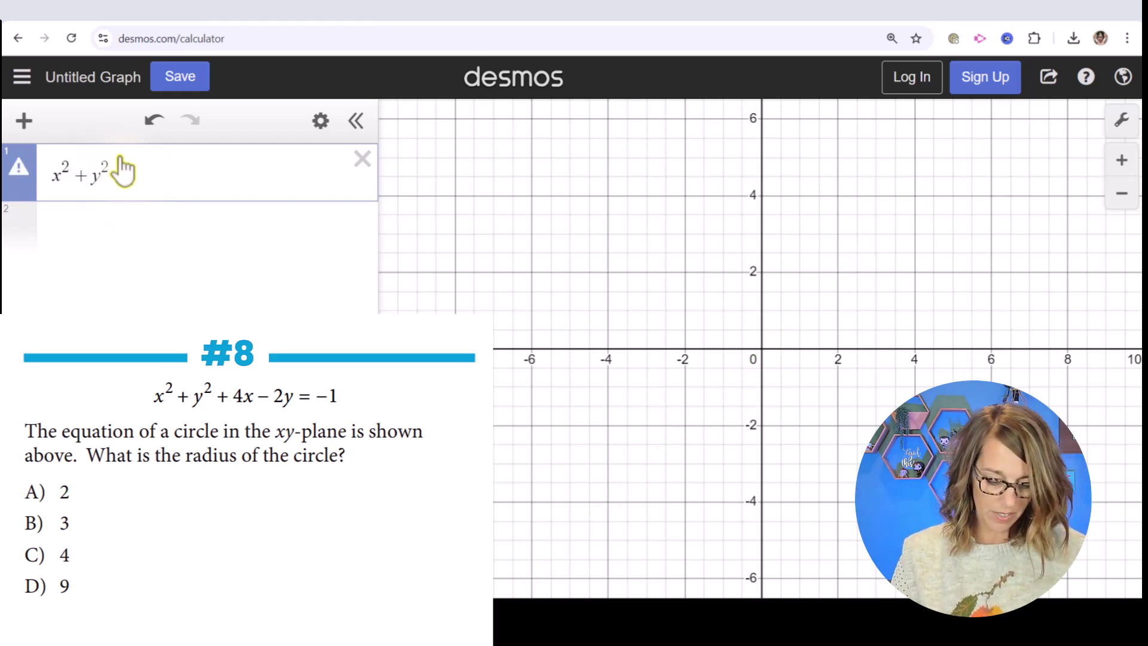
type("+4x")
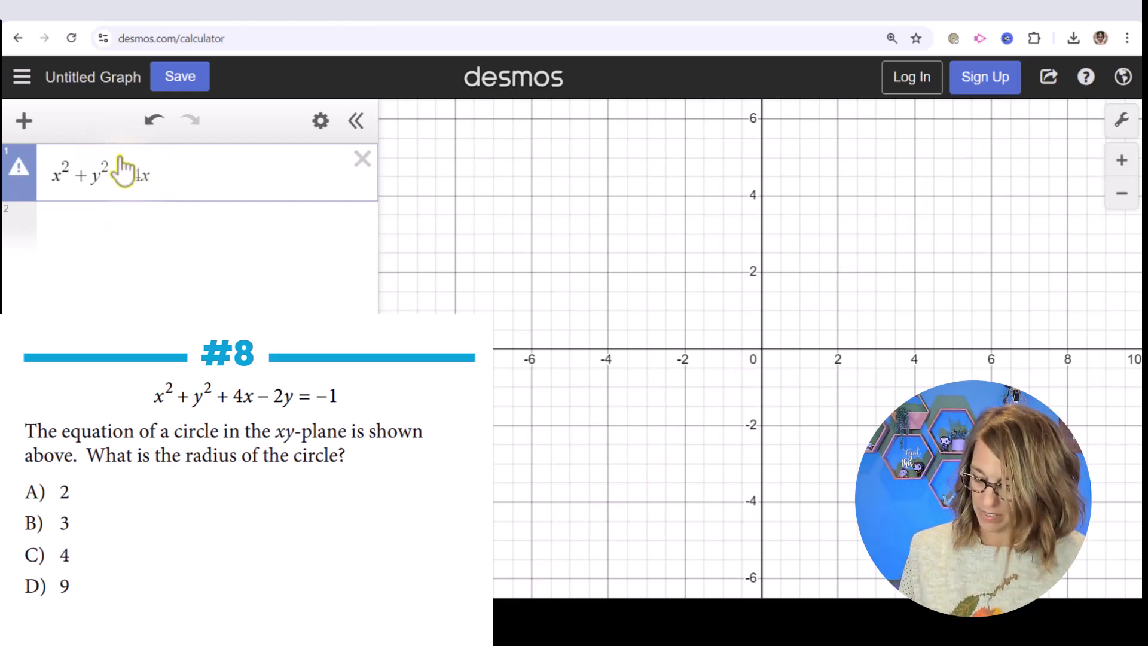
type("-2y=")
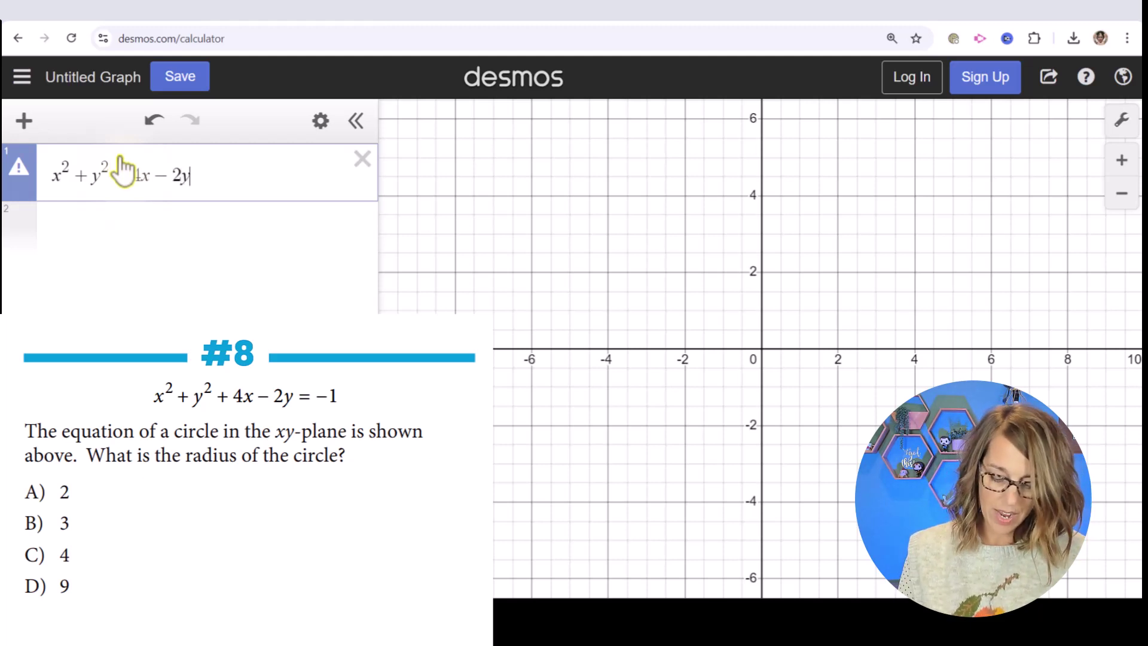
type("-1")
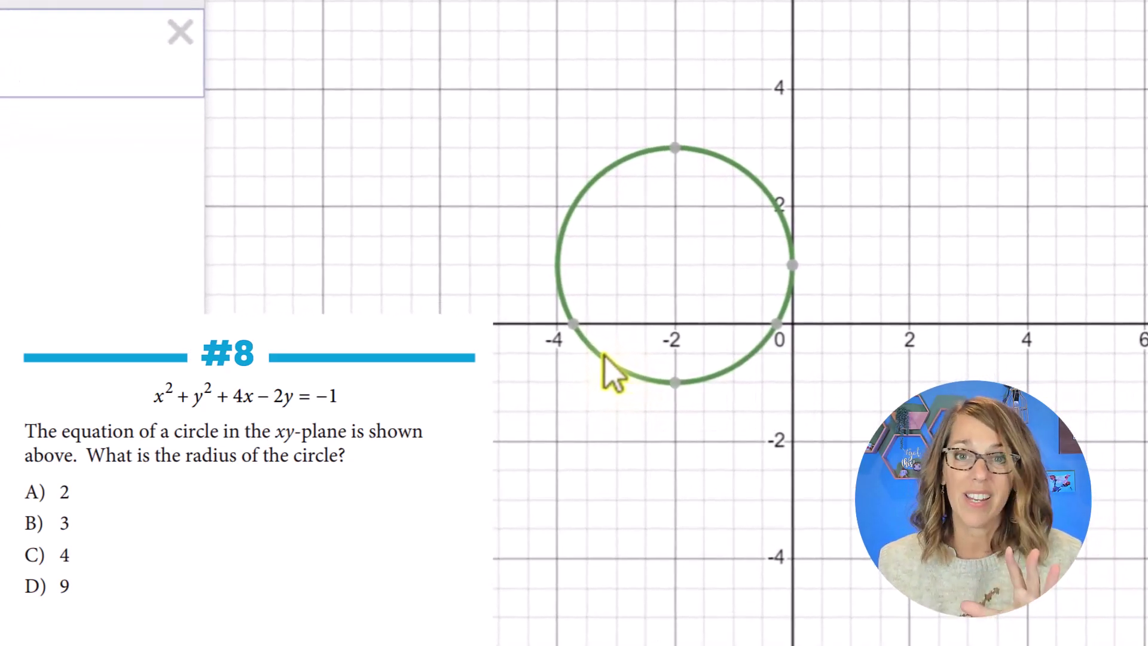
- Show the coordinates of the circle's highest point to work out its radius
left_click(672, 136)
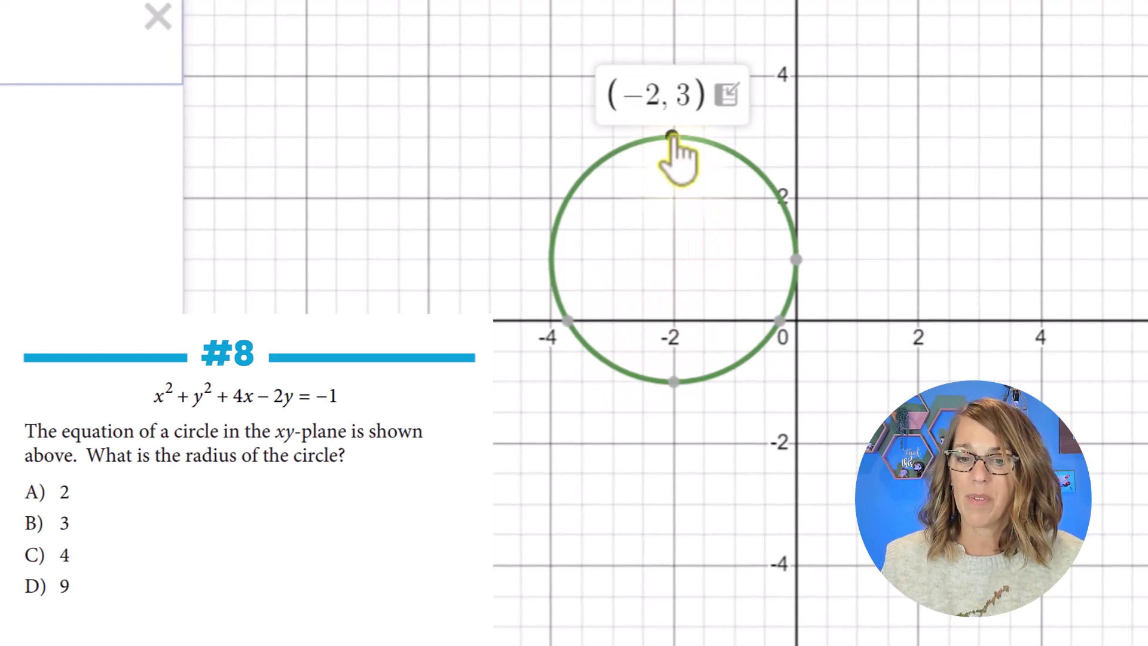